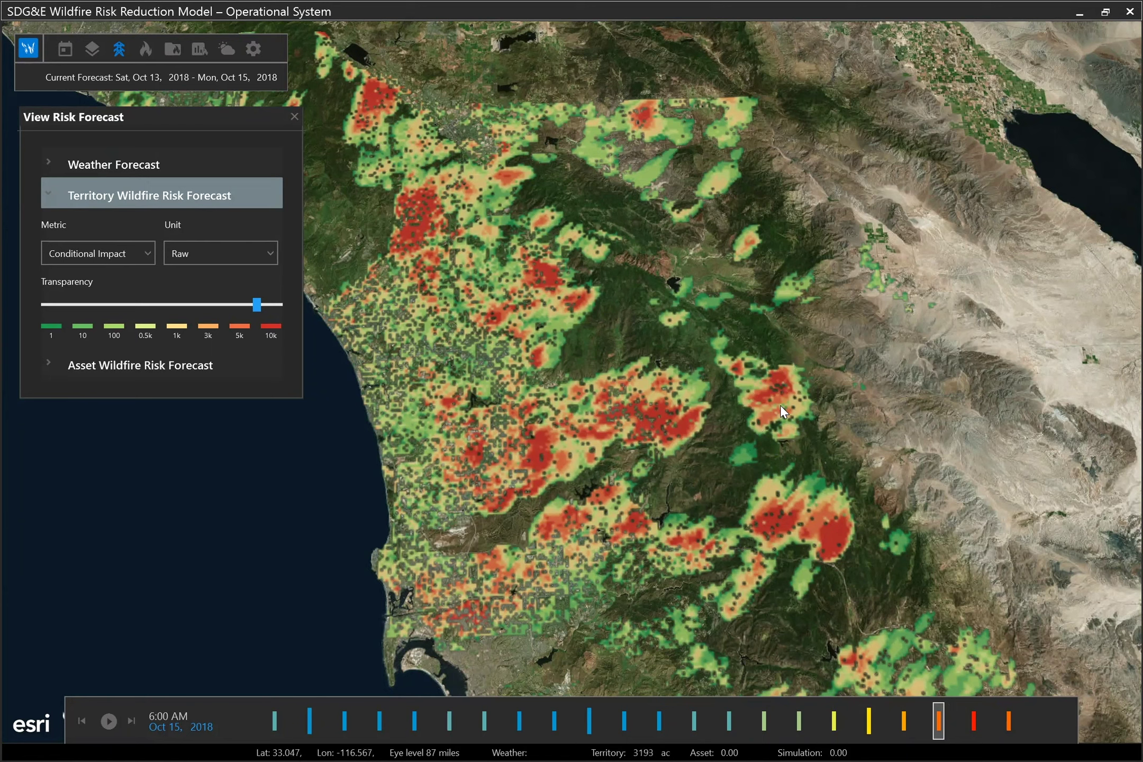
- Set the territory wildfire risk metric to None and close the risk forecast view
{"action": "scroll", "coordinate": [781, 403], "scroll_direction": "up", "scroll_amount": 10}
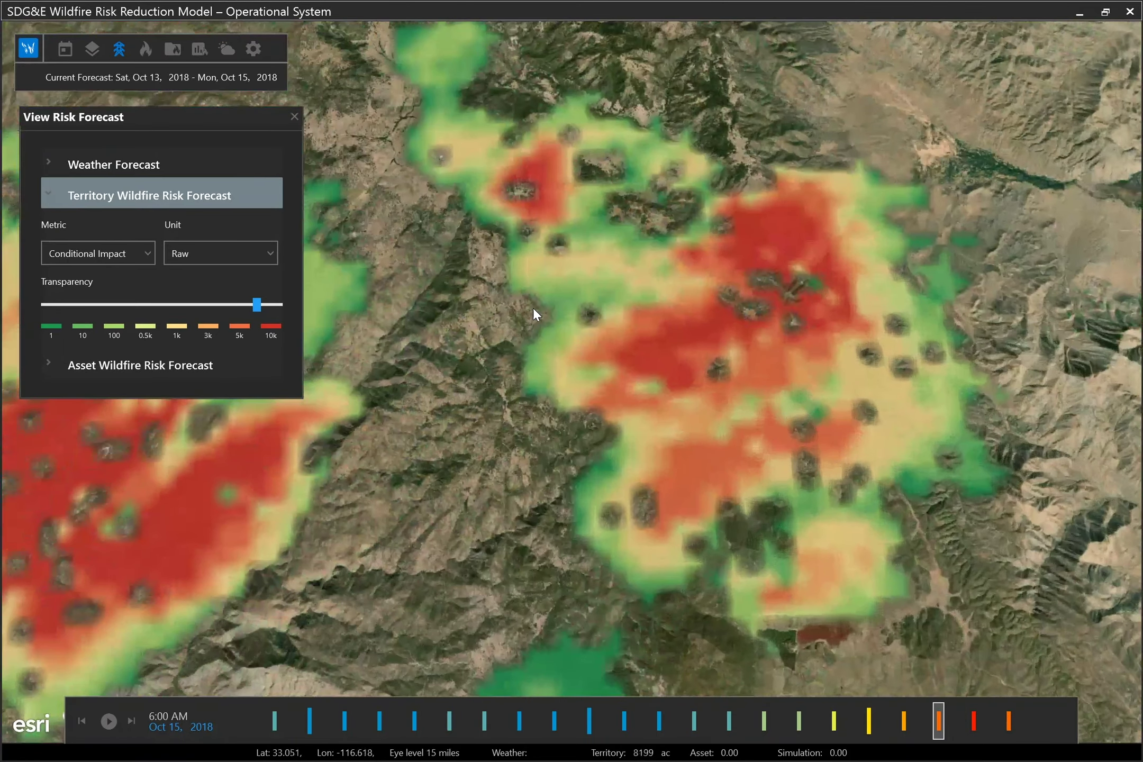
{"action": "left_click", "coordinate": [96, 253]}
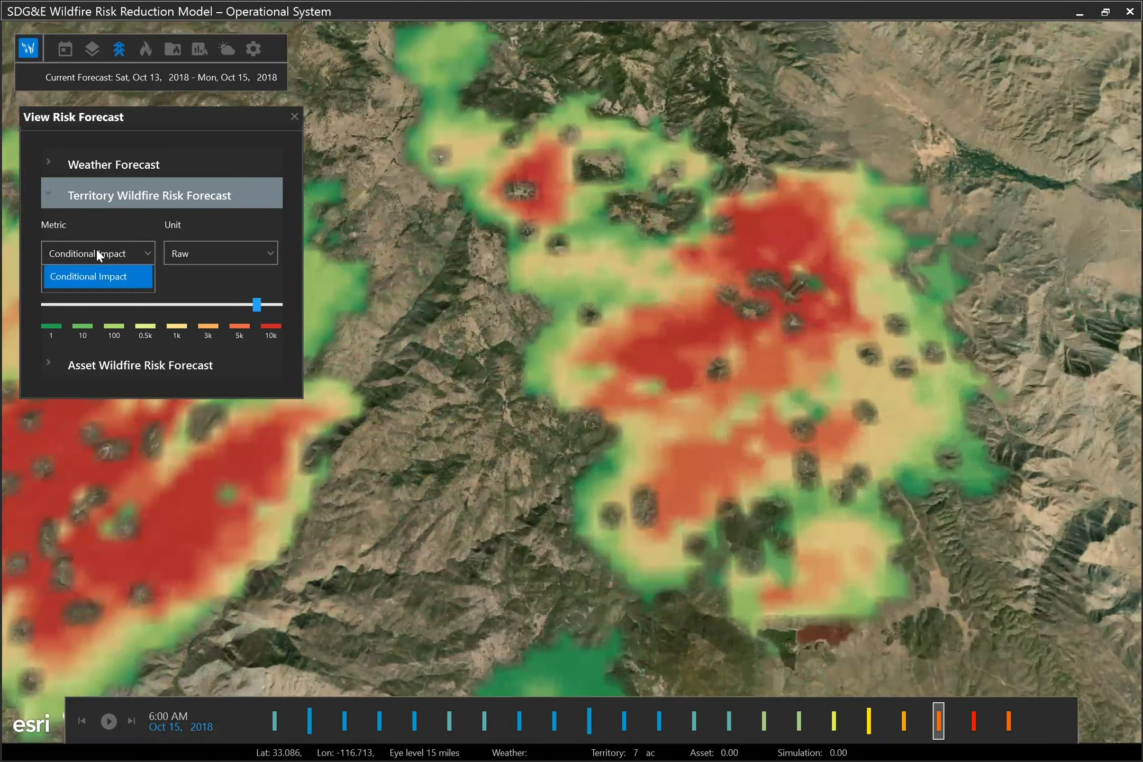
{"action": "left_click", "coordinate": [107, 280]}
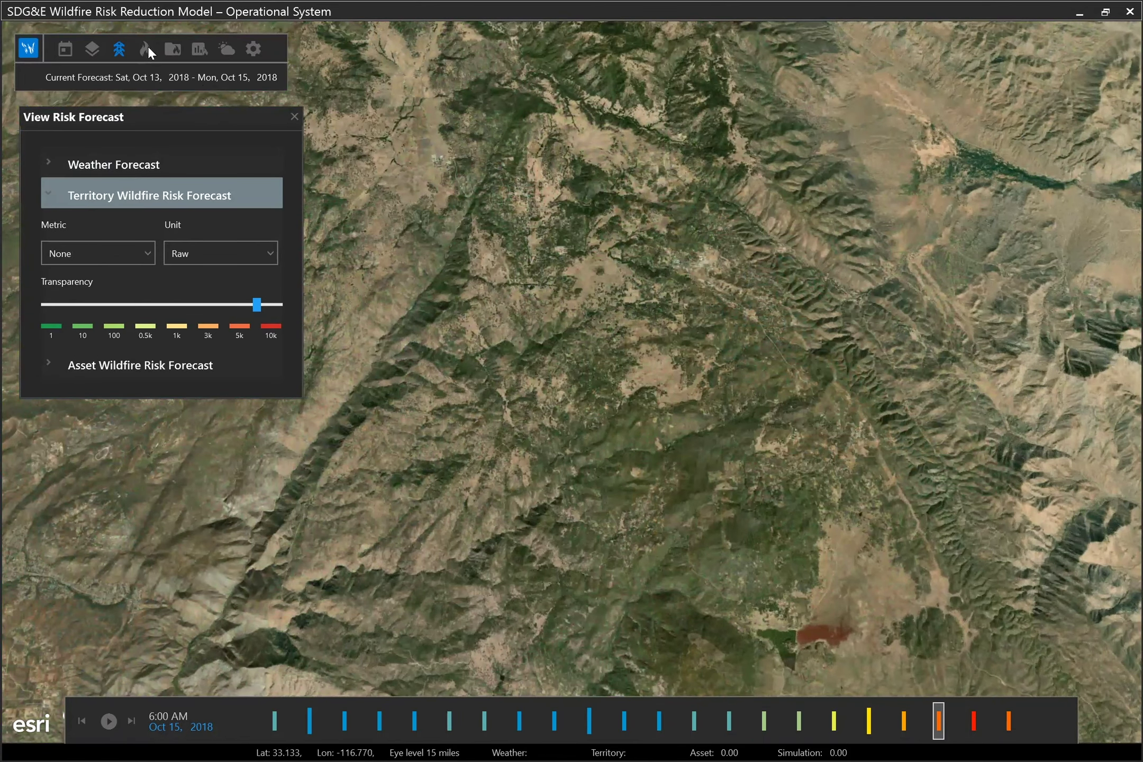
{"action": "left_click", "coordinate": [294, 117]}
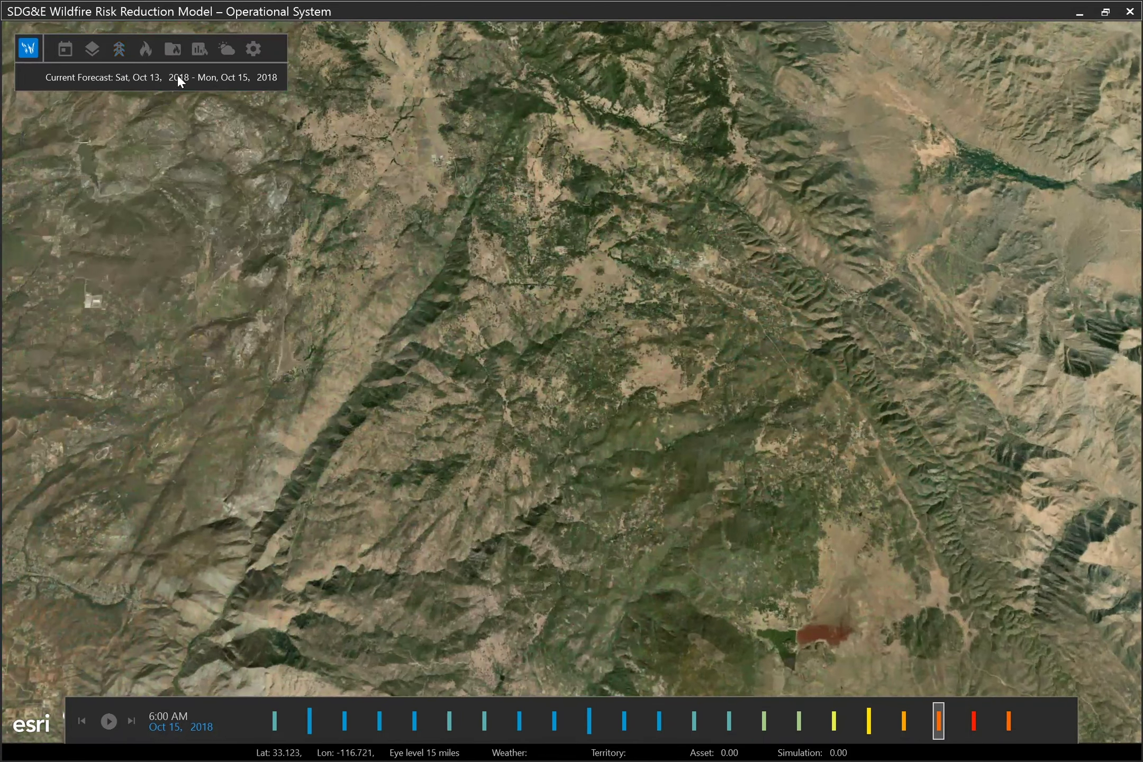
- Open the fire simulation setup for the Julian area and set the simulation's start time to 10/15/18 09:00
{"action": "left_click", "coordinate": [145, 48]}
{"action": "left_click_drag", "start_coordinate": [151, 53], "coordinate": [99, 18]}
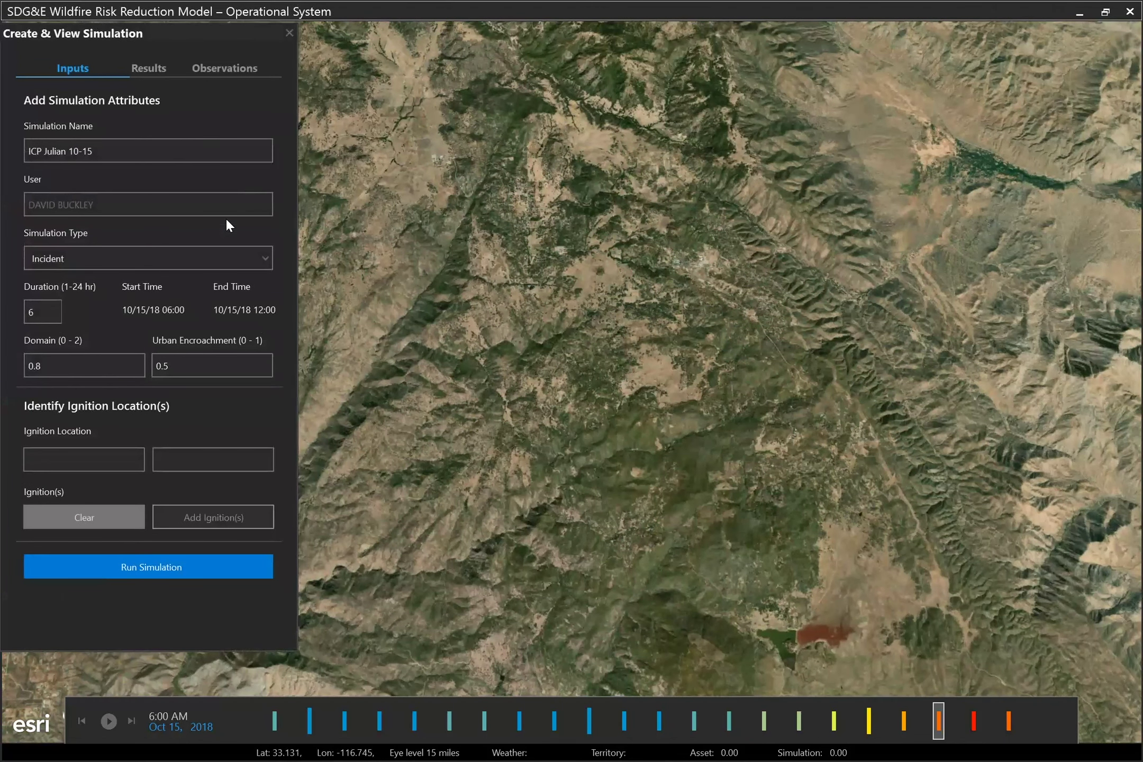
{"action": "left_click_drag", "start_coordinate": [707, 307], "coordinate": [770, 456]}
{"action": "scroll", "coordinate": [770, 455], "scroll_direction": "up", "scroll_amount": 3}
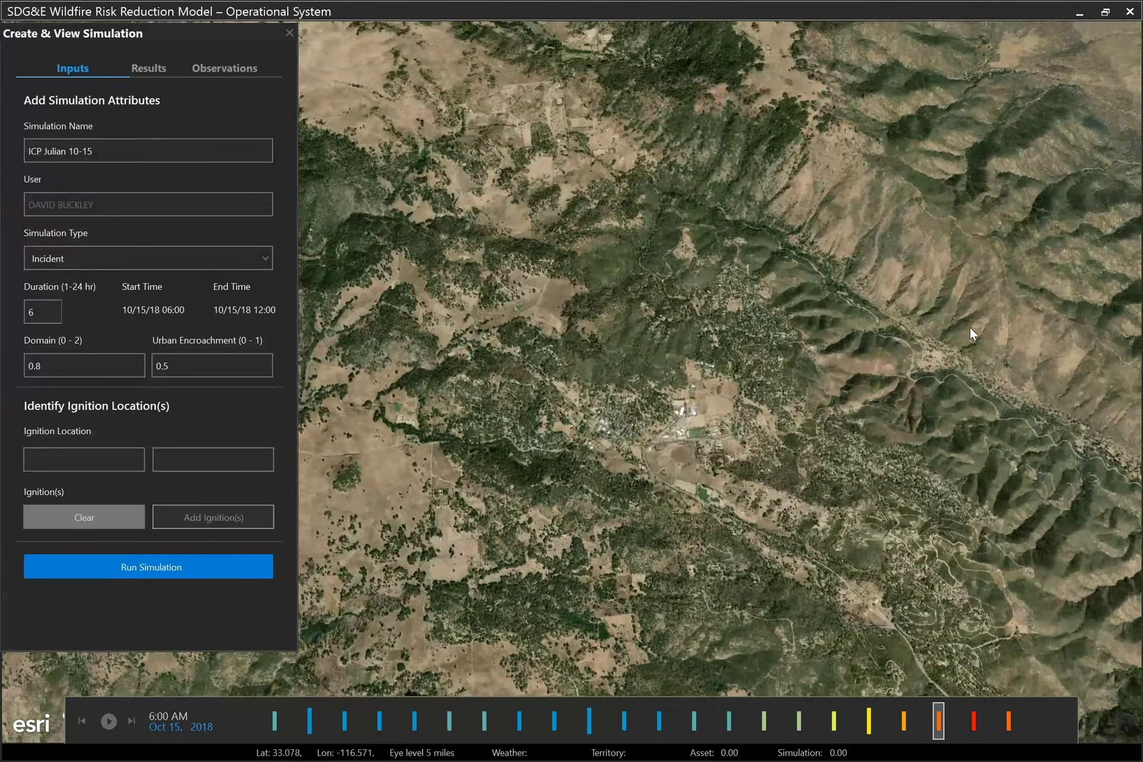
{"action": "mouse_move", "coordinate": [969, 326]}
{"action": "left_mouse_down"}
{"action": "mouse_move", "coordinate": [933, 287]}
{"action": "mouse_move", "coordinate": [947, 259]}
{"action": "mouse_move", "coordinate": [1118, 286]}
{"action": "mouse_move", "coordinate": [1063, 348]}
{"action": "mouse_move", "coordinate": [947, 378]}
{"action": "mouse_move", "coordinate": [930, 408]}
{"action": "mouse_move", "coordinate": [992, 350]}
{"action": "mouse_move", "coordinate": [981, 332]}
{"action": "left_mouse_up"}
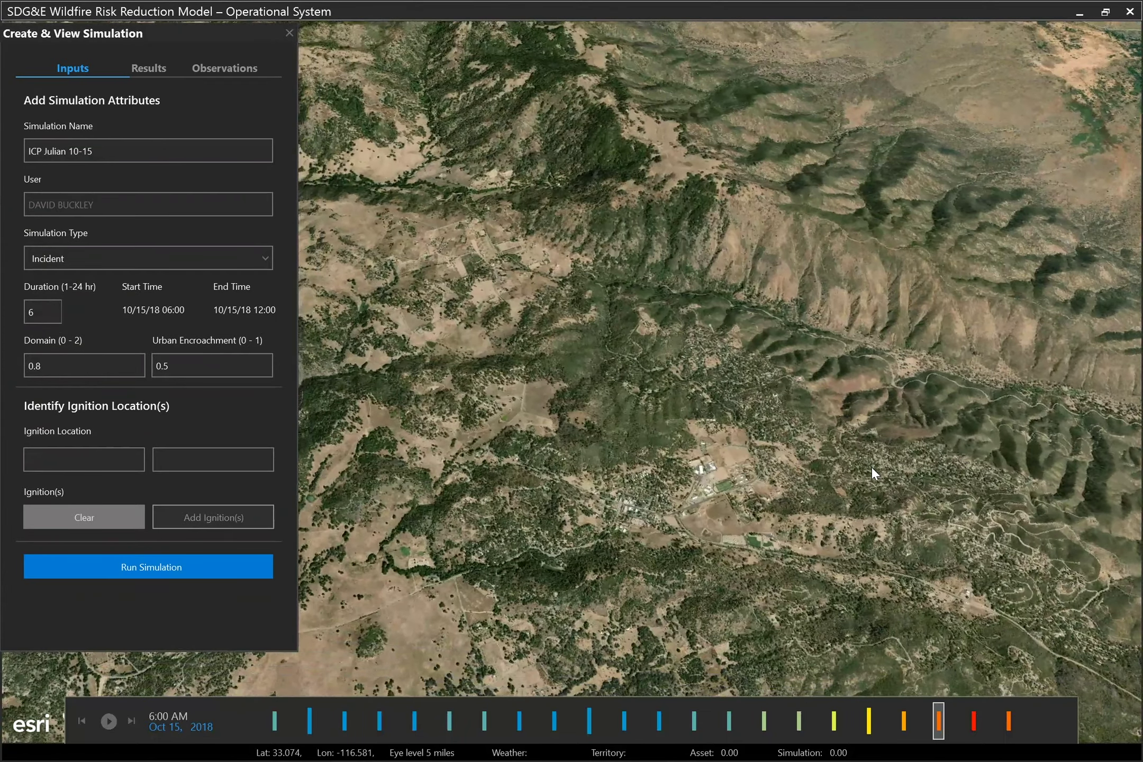
{"action": "scroll", "coordinate": [870, 462], "scroll_direction": "up", "scroll_amount": 5}
{"action": "left_click_drag", "start_coordinate": [773, 368], "coordinate": [287, 237]}
{"action": "left_click_drag", "start_coordinate": [739, 284], "coordinate": [707, 409]}
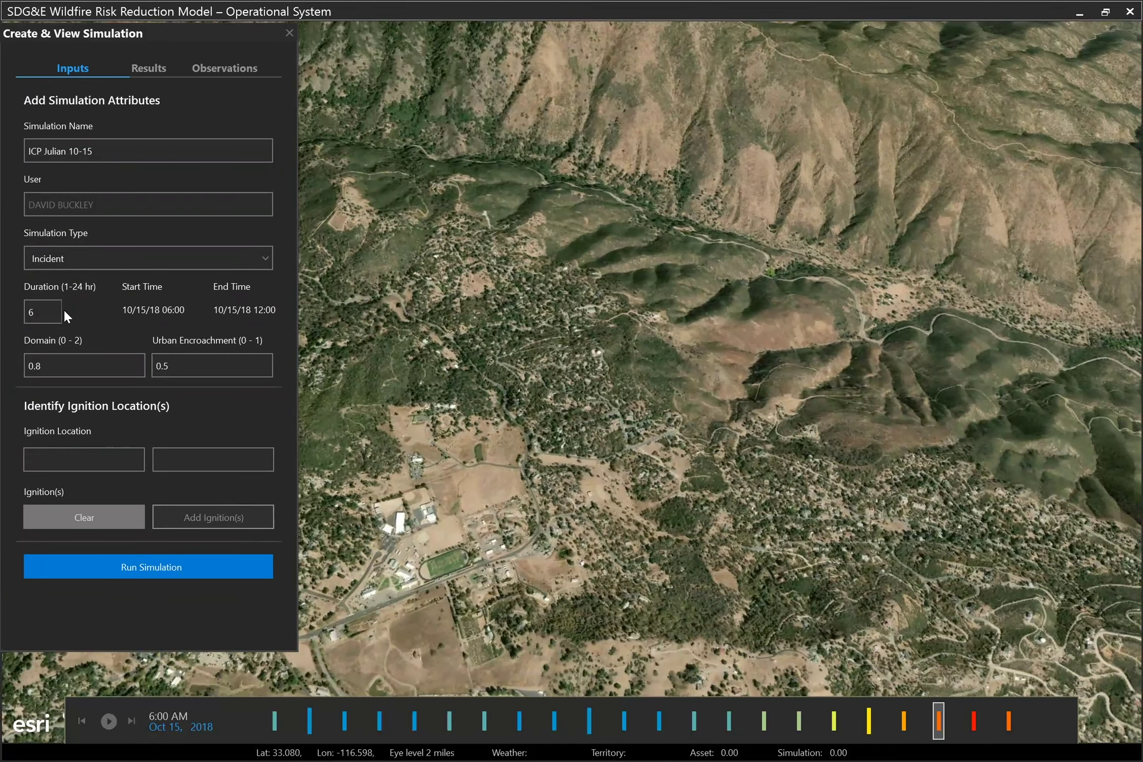
{"action": "left_click", "coordinate": [971, 725]}
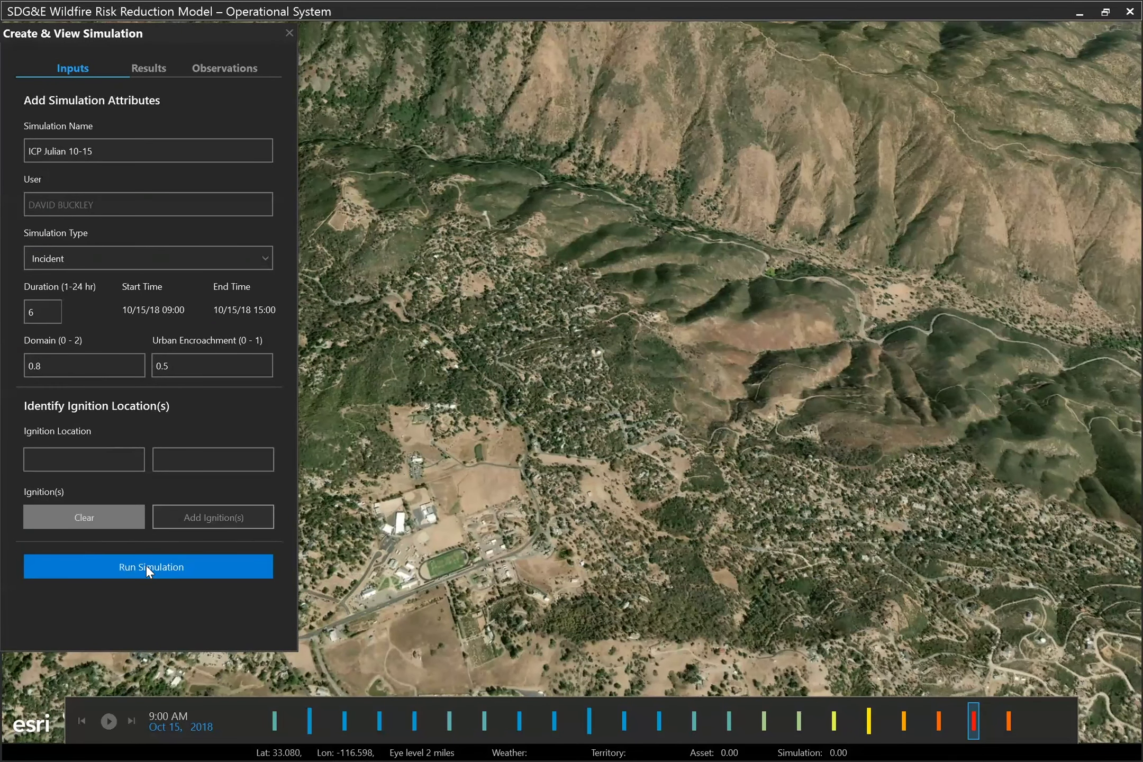
- Place an ignition point on the hillside northeast of the town at about 33.086, -116.568 and run the simulation
{"action": "left_click", "coordinate": [217, 521]}
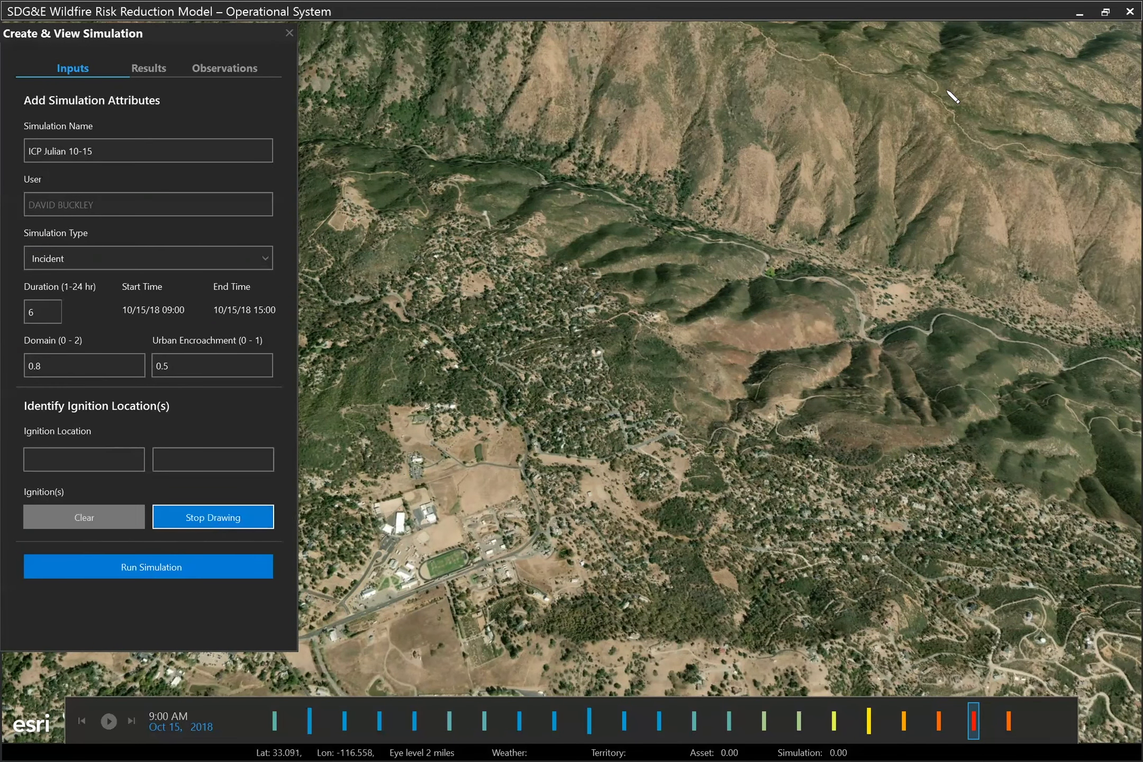
{"action": "left_click", "coordinate": [875, 215]}
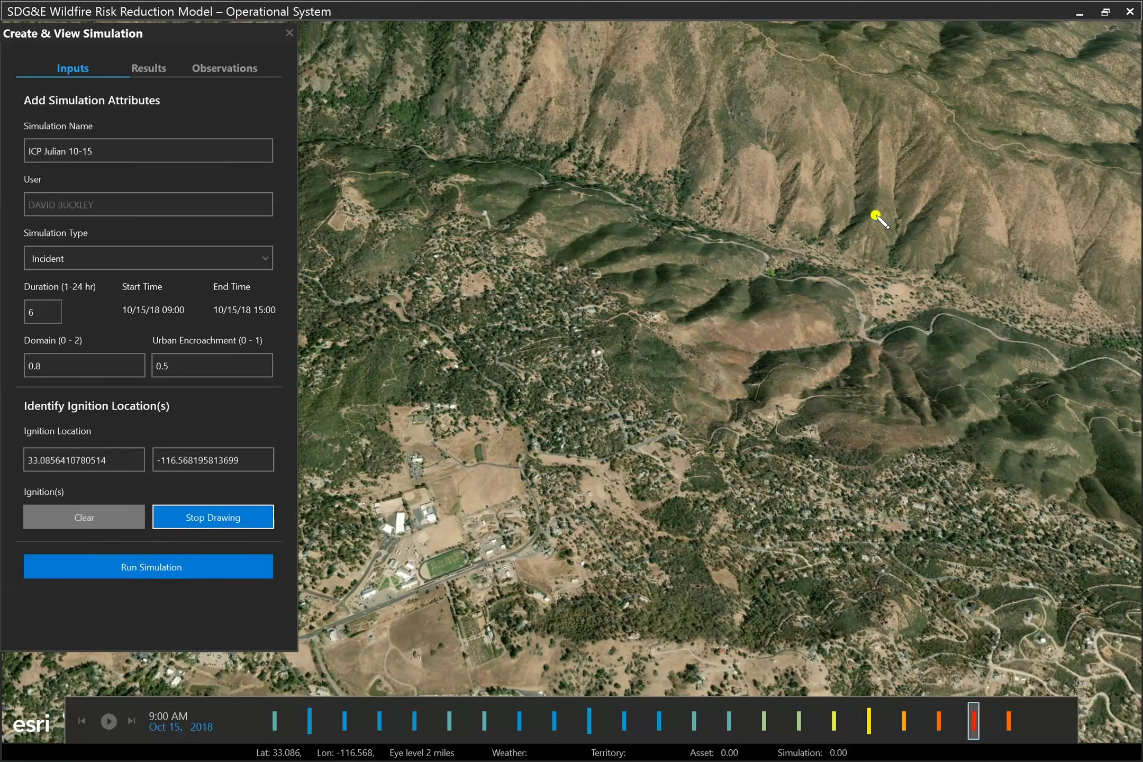
{"action": "left_click", "coordinate": [161, 571]}
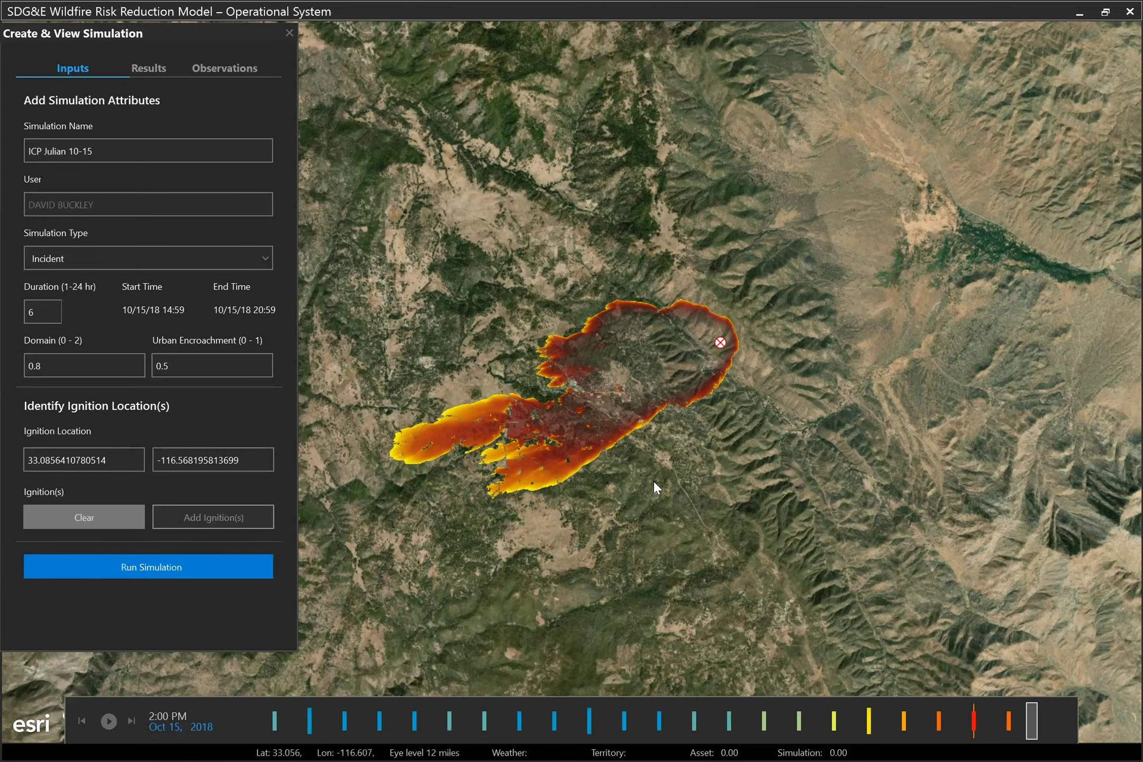
- Examine the simulated fire perimeter in 3D and move the timeline back to 10:00 AM on Oct 15
{"action": "scroll", "coordinate": [694, 469], "scroll_direction": "up", "scroll_amount": 5}
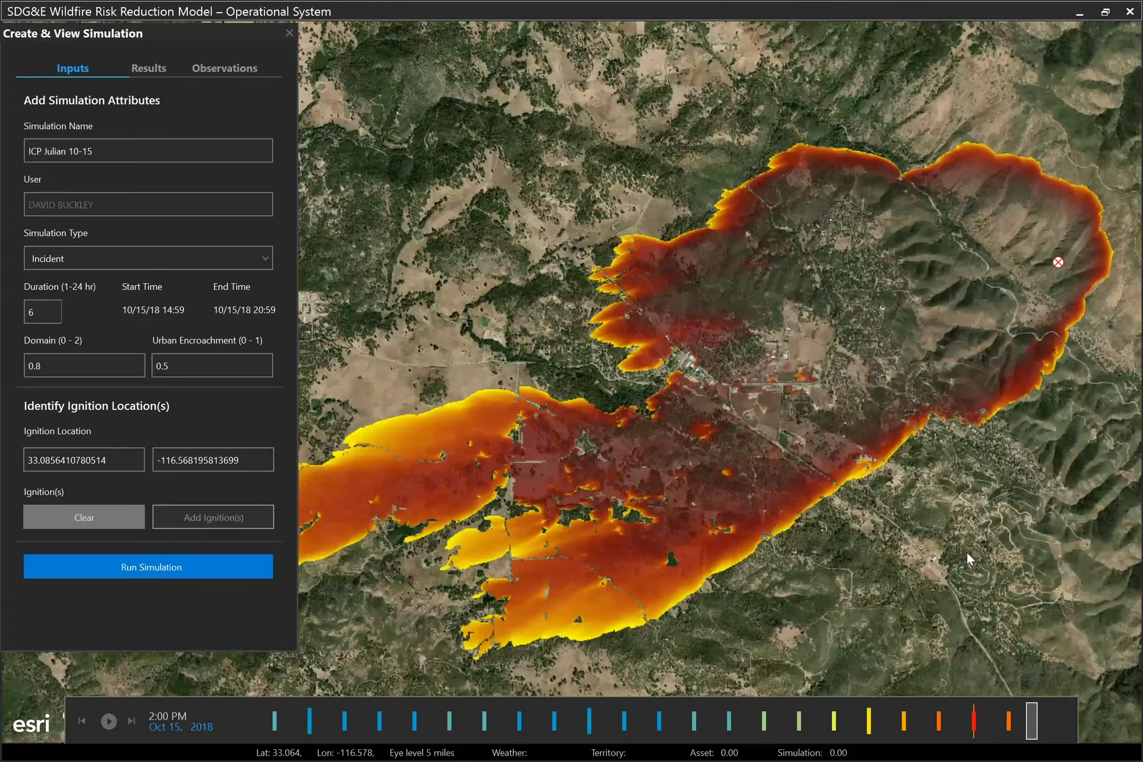
{"action": "left_click_drag", "start_coordinate": [1022, 505], "coordinate": [1118, 351]}
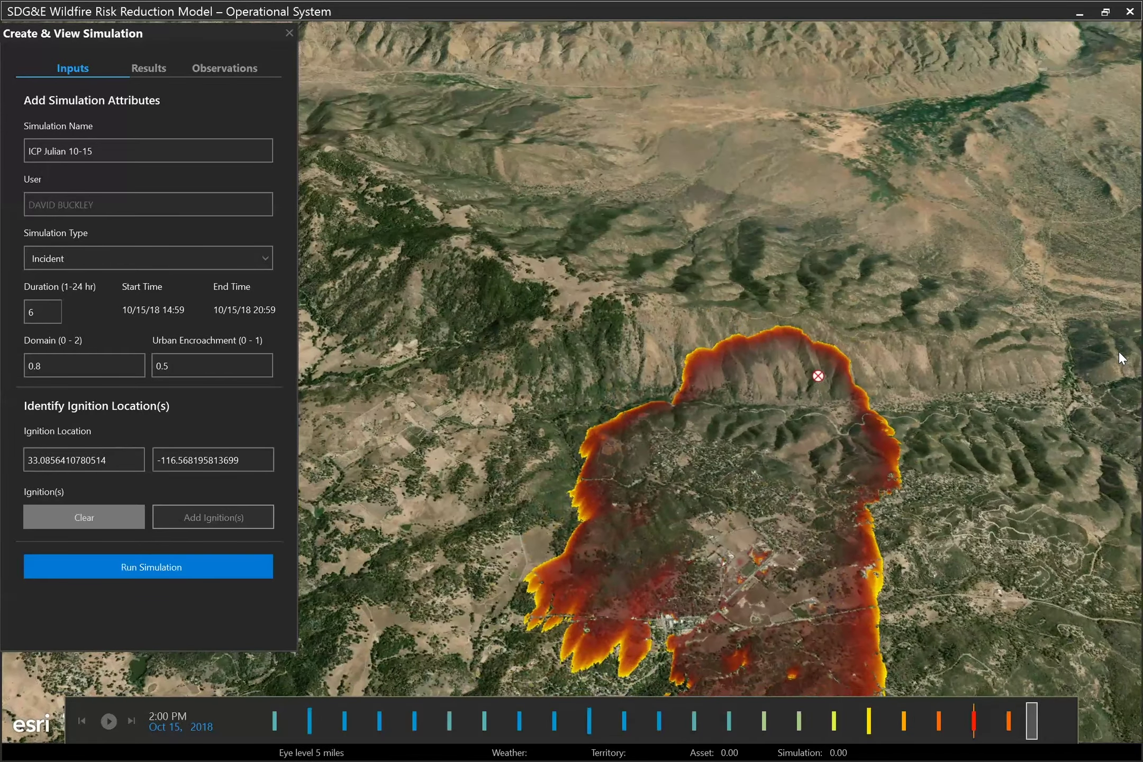
{"action": "left_click_drag", "start_coordinate": [602, 511], "coordinate": [567, 461]}
{"action": "left_click_drag", "start_coordinate": [568, 364], "coordinate": [558, 221]}
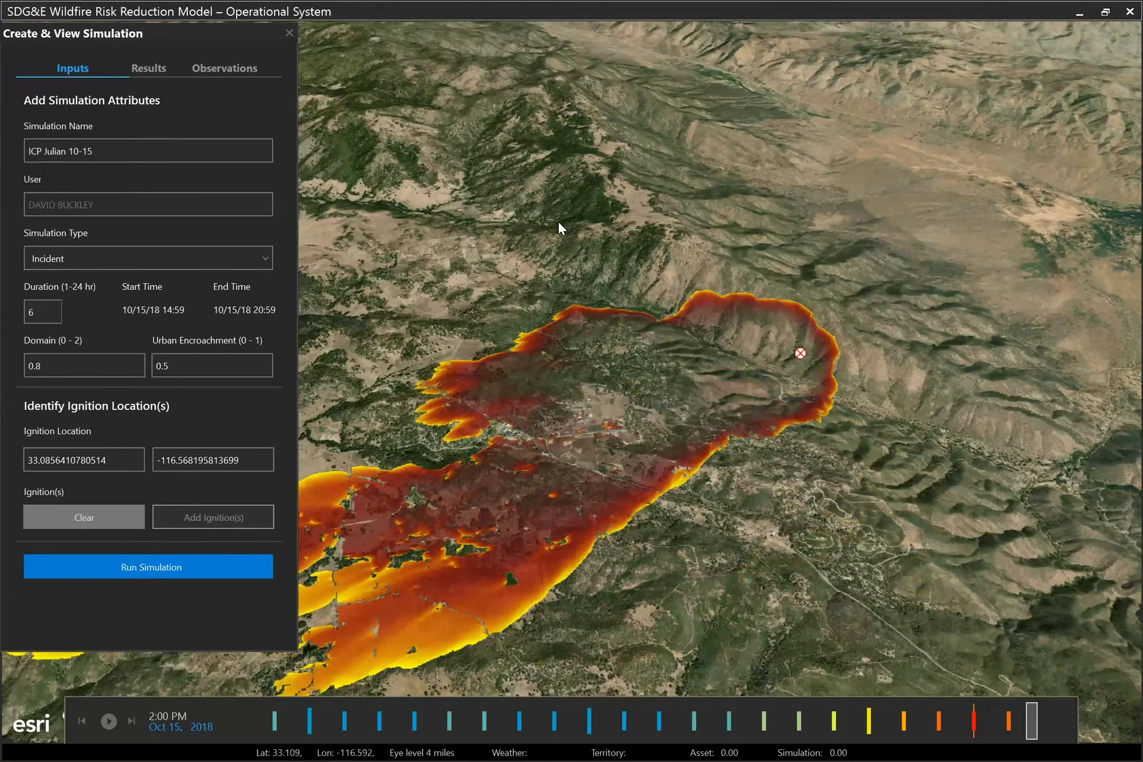
{"action": "left_click", "coordinate": [972, 723]}
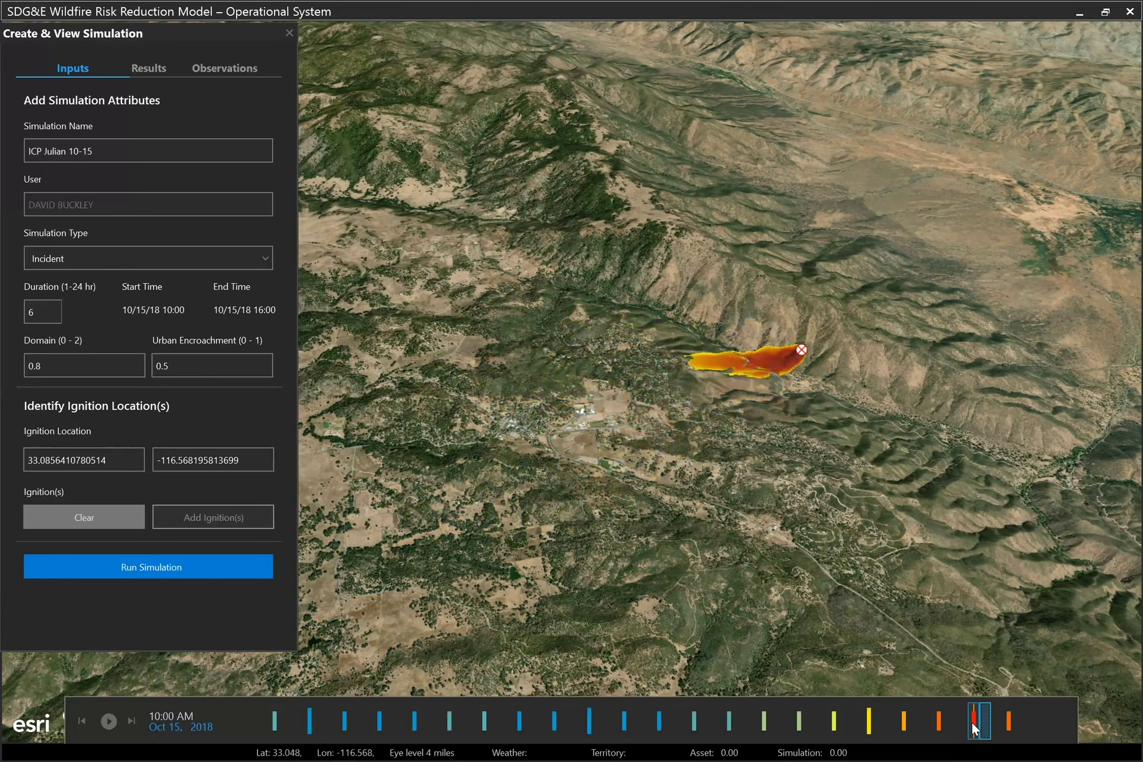
- Show the results of the ICP Julian 10-15 simulation and display the fire spread at 12:00 PM
{"action": "left_click", "coordinate": [133, 69]}
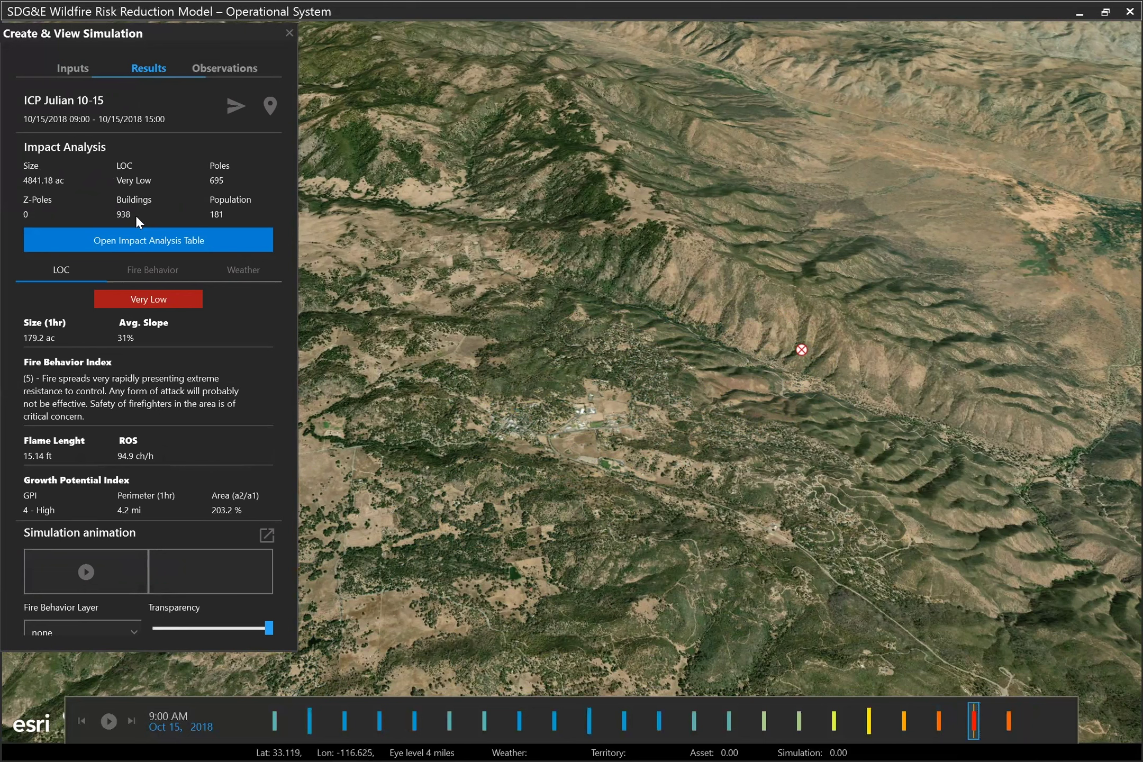
{"action": "left_click", "coordinate": [1009, 722]}
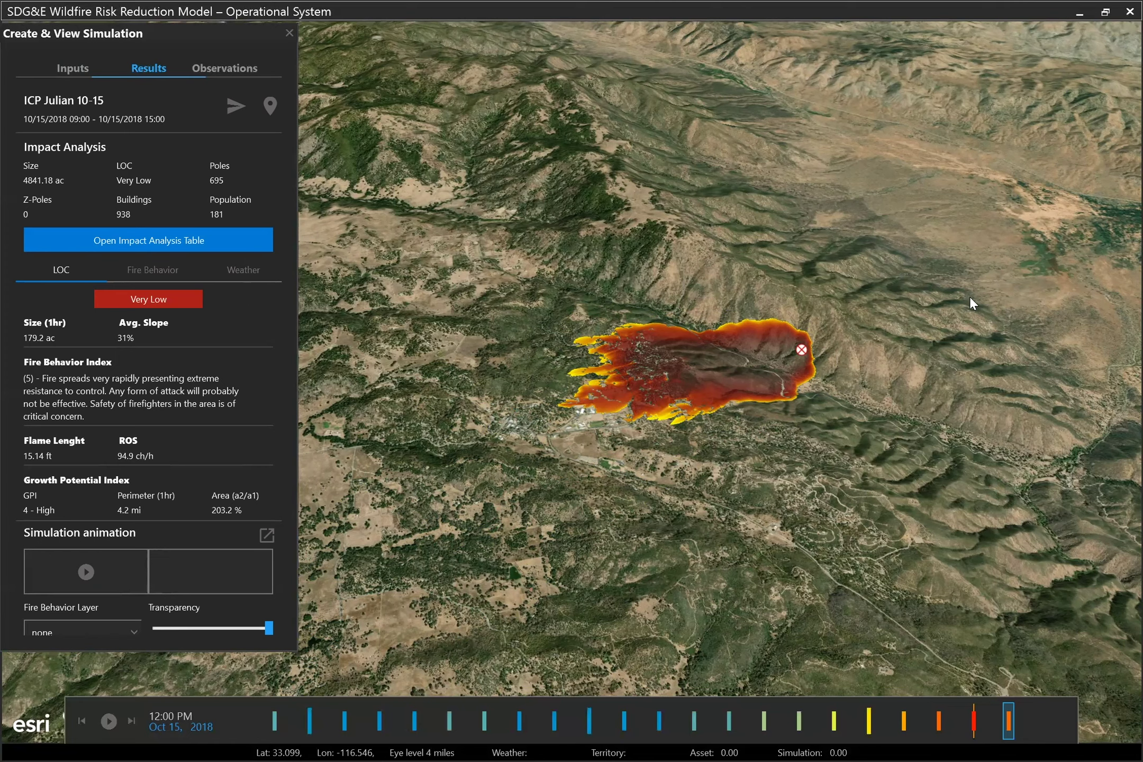
{"action": "left_click_drag", "start_coordinate": [914, 390], "coordinate": [713, 465]}
- Open the impact analysis table for buildings and arrange its enlarged window beside the map, clear of the fire area
{"action": "left_click", "coordinate": [154, 244]}
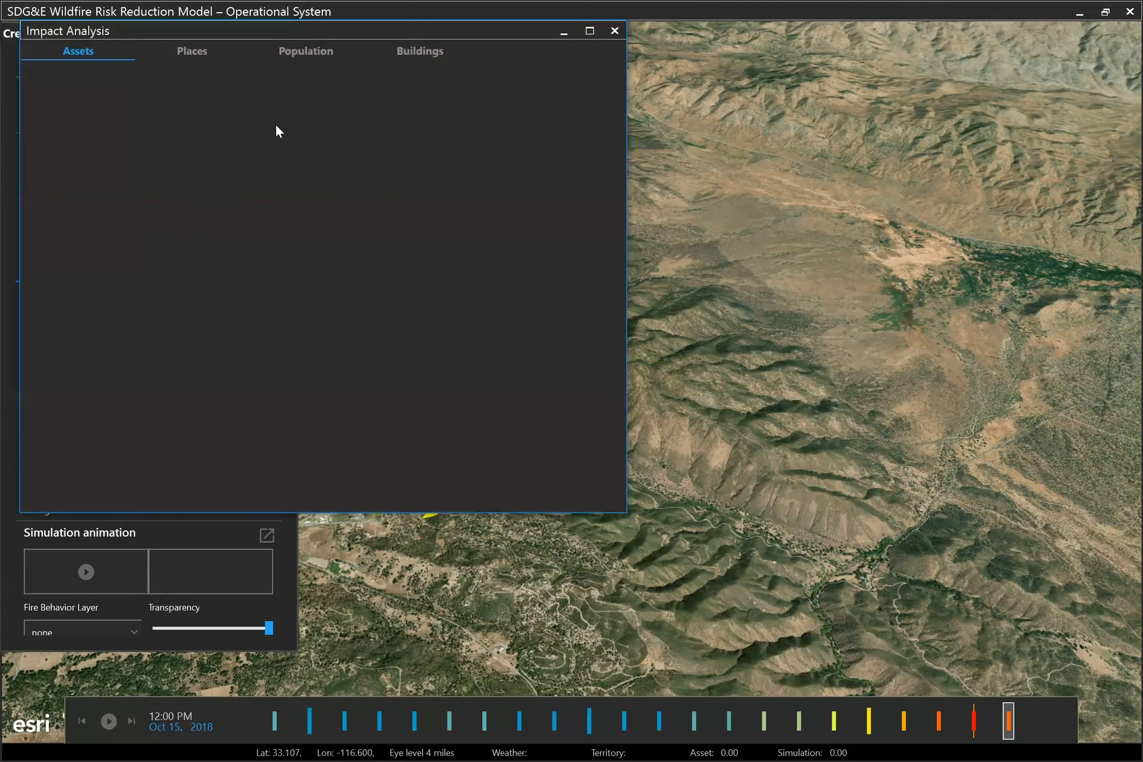
{"action": "left_click", "coordinate": [421, 51]}
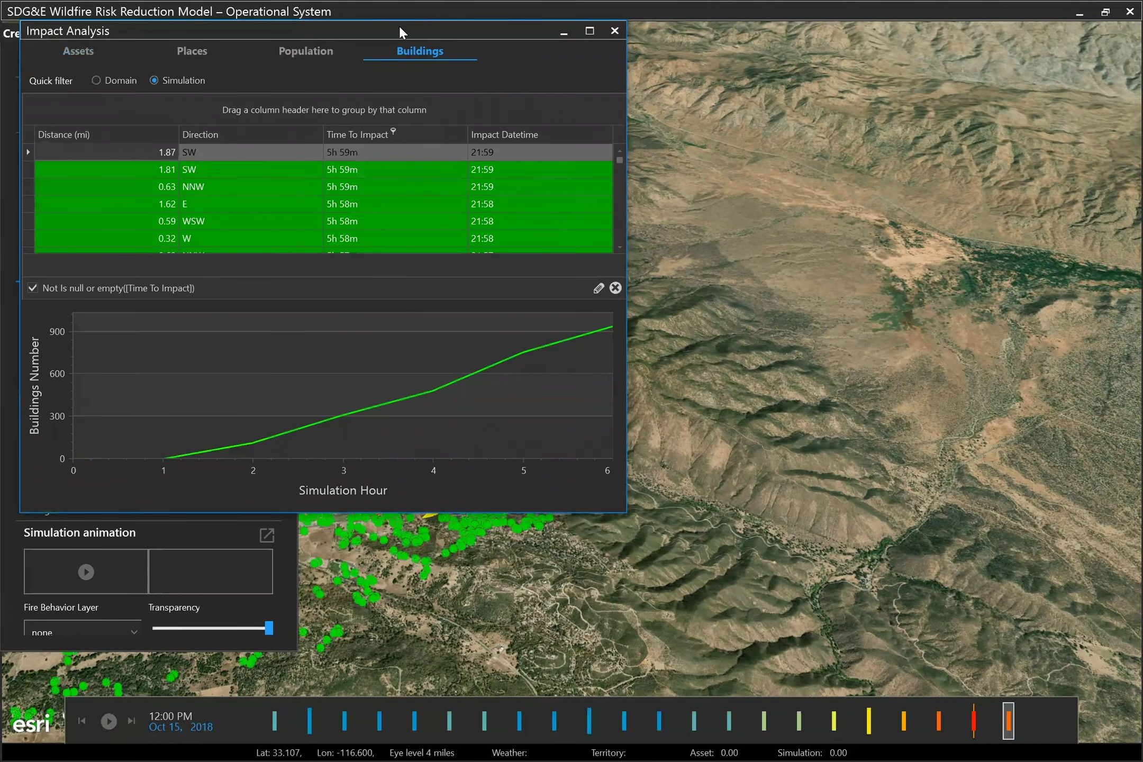
{"action": "left_click_drag", "start_coordinate": [400, 32], "coordinate": [917, 29]}
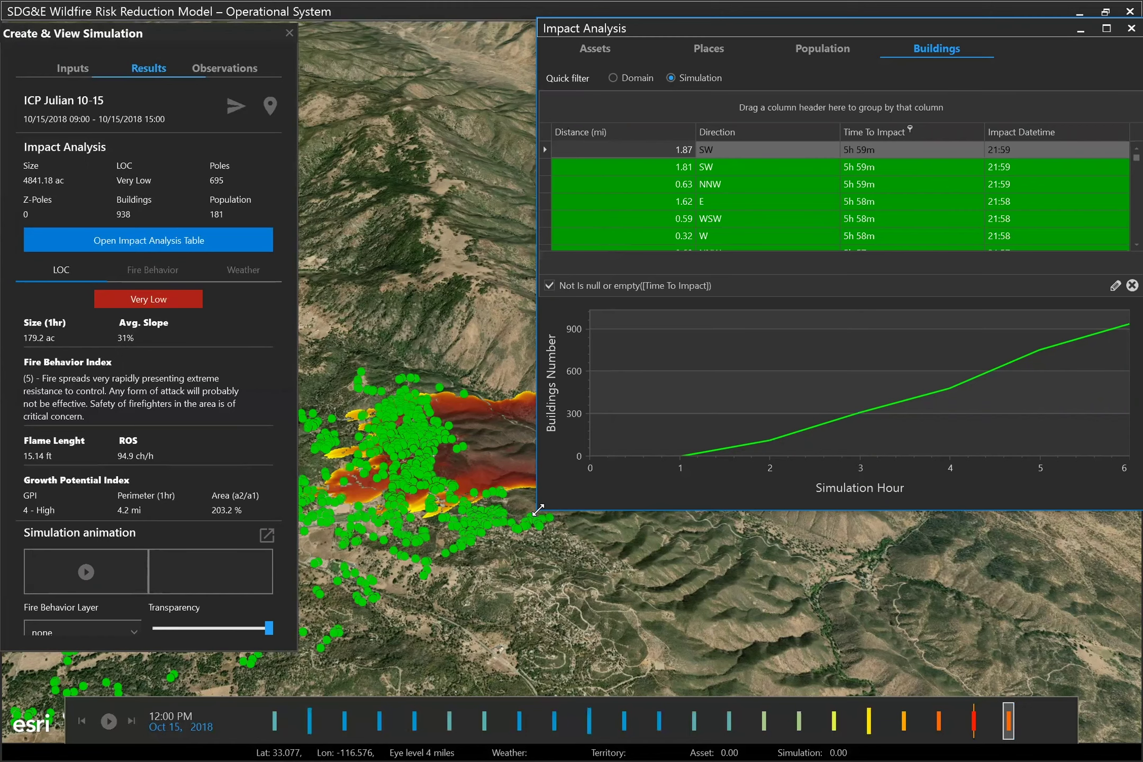
{"action": "left_click_drag", "start_coordinate": [537, 509], "coordinate": [706, 703]}
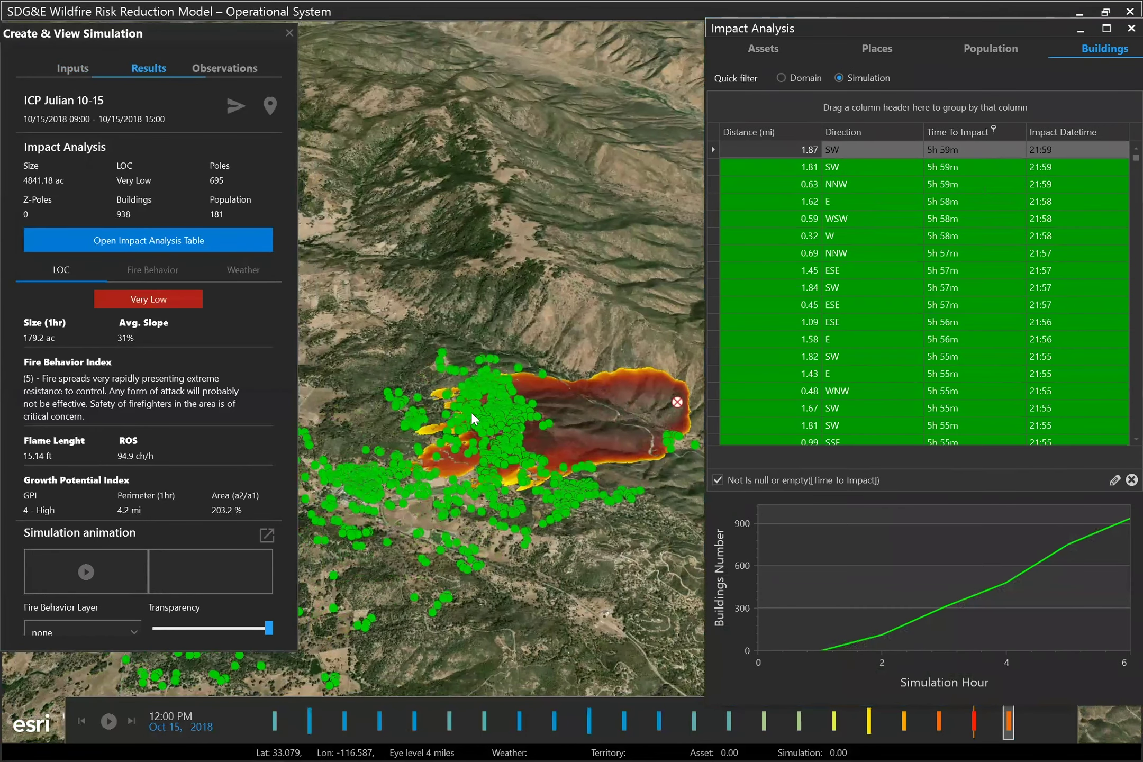
{"action": "left_click_drag", "start_coordinate": [213, 33], "coordinate": [205, 55]}
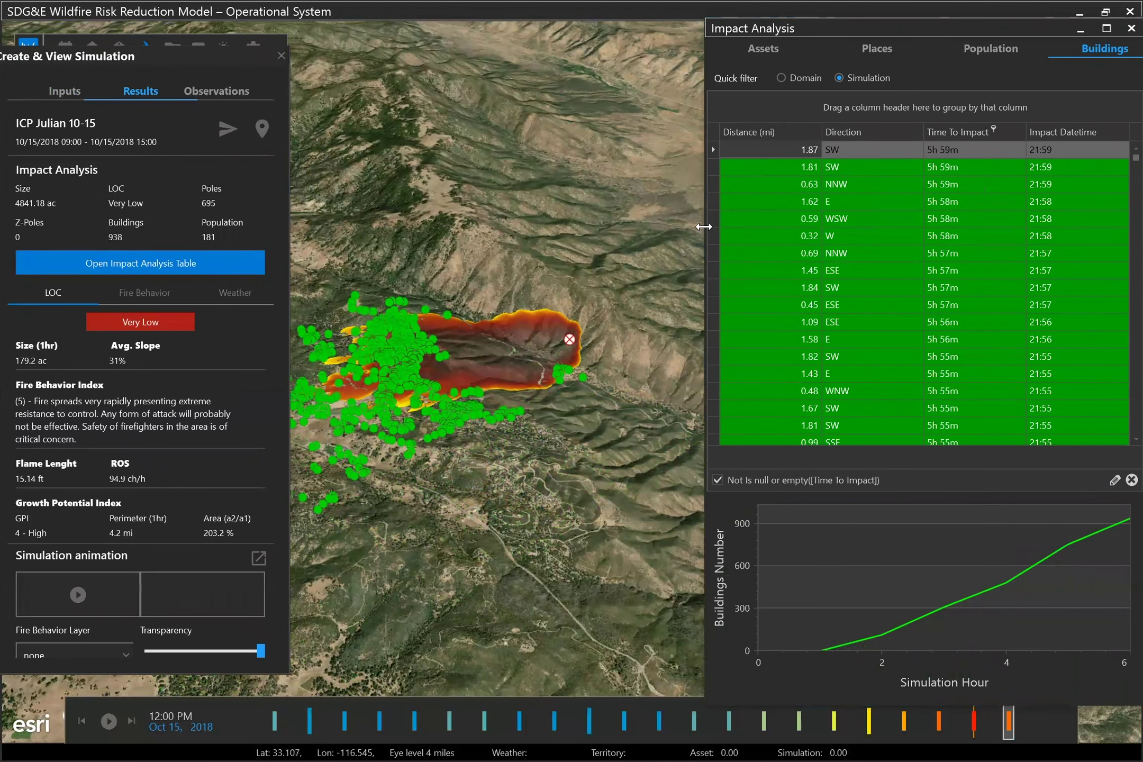
{"action": "left_click_drag", "start_coordinate": [703, 226], "coordinate": [717, 227]}
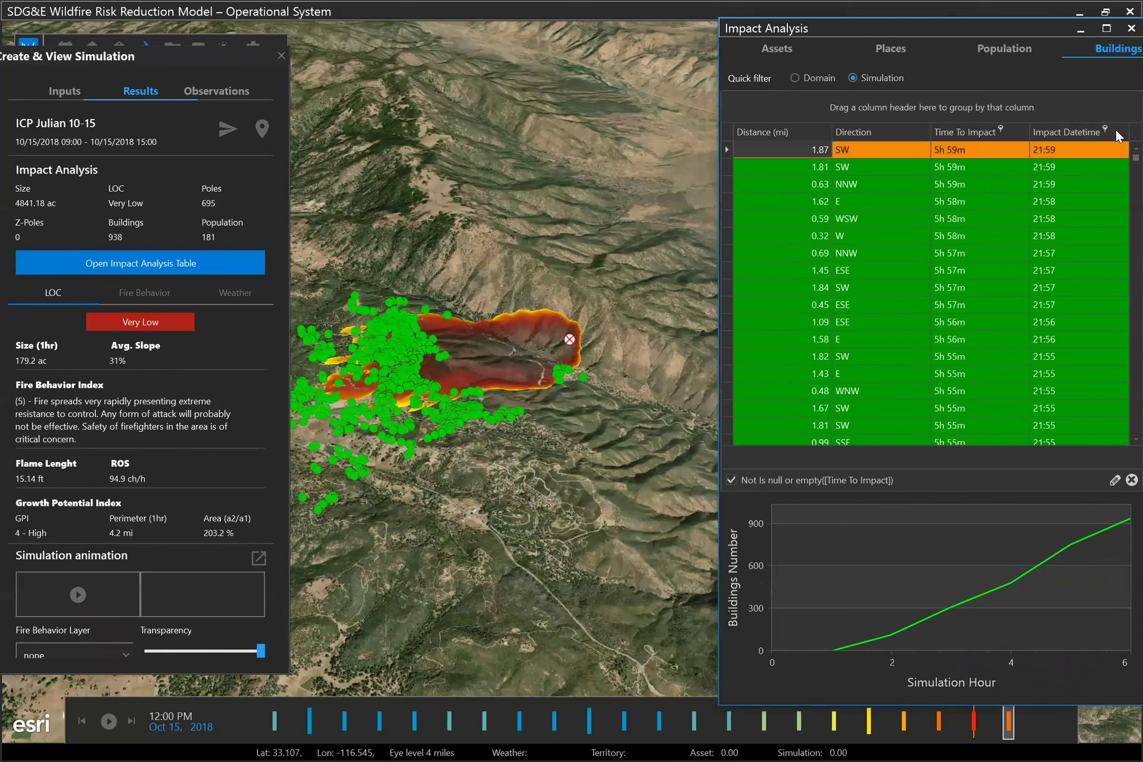
- Sort the affected buildings by ascending impact datetime and select the earliest one in the list
{"action": "left_click", "coordinate": [1115, 128]}
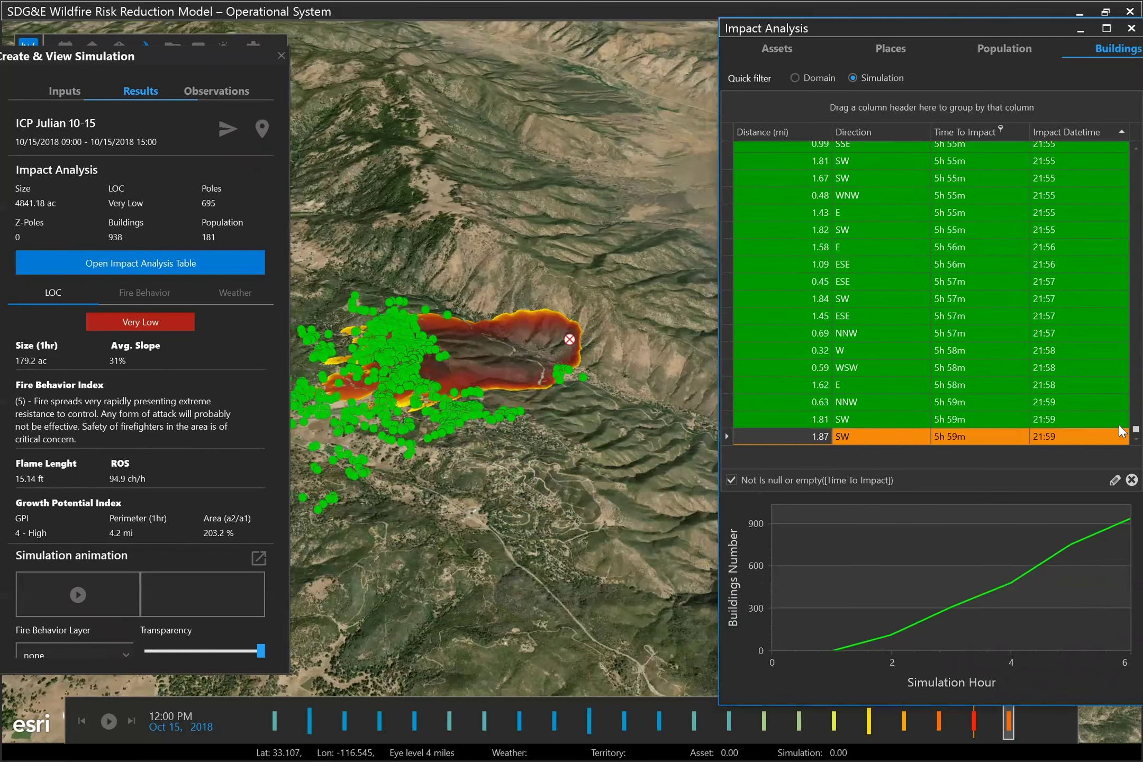
{"action": "left_click_drag", "start_coordinate": [1136, 428], "coordinate": [1135, 149]}
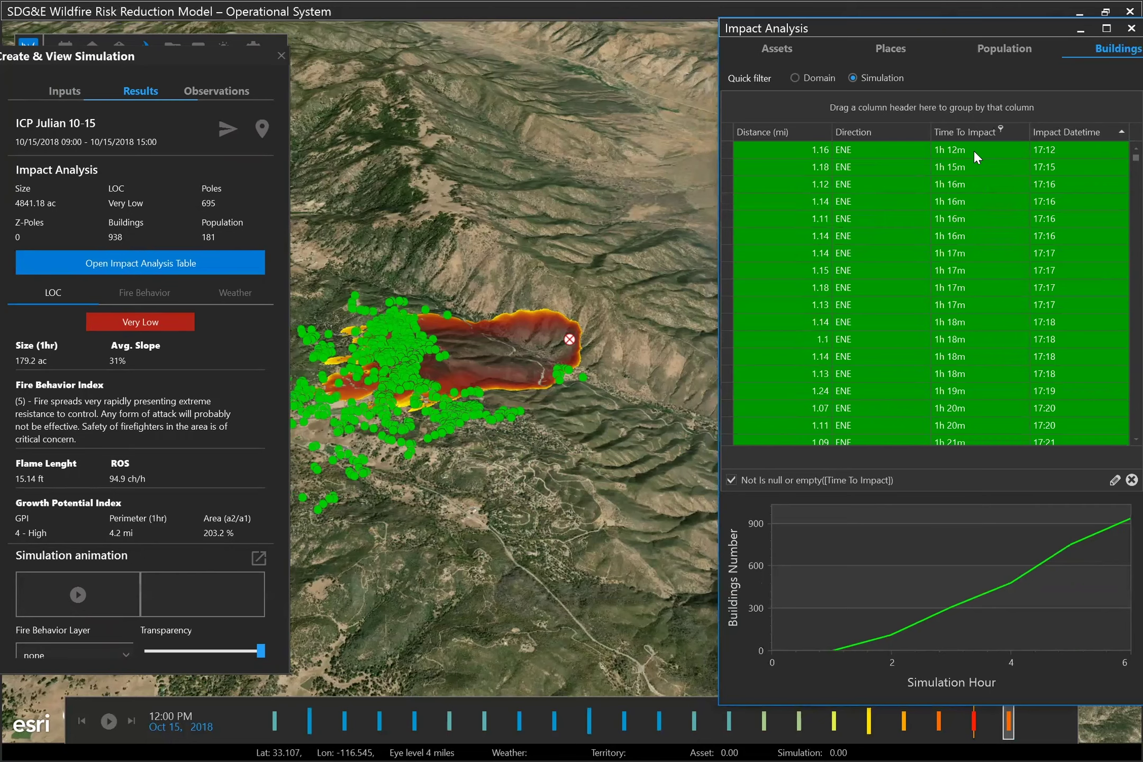
{"action": "left_click", "coordinate": [973, 149]}
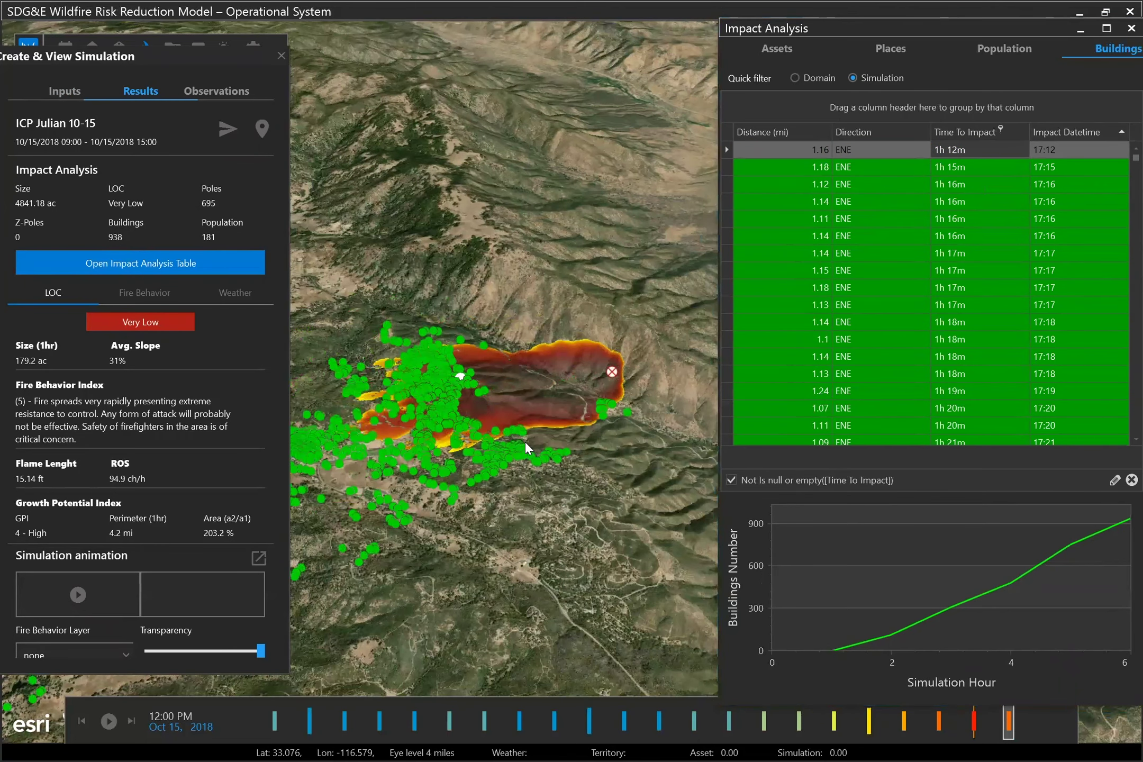
- Advance the timeline to 2:00 PM and examine the fire's extent over the affected buildings on the map
{"action": "scroll", "coordinate": [524, 442], "scroll_direction": "up", "scroll_amount": 5}
{"action": "mouse_move", "coordinate": [524, 453]}
{"action": "left_mouse_down"}
{"action": "mouse_move", "coordinate": [435, 435]}
{"action": "mouse_move", "coordinate": [694, 420]}
{"action": "left_mouse_up"}
{"action": "left_click_drag", "start_coordinate": [411, 538], "coordinate": [530, 529]}
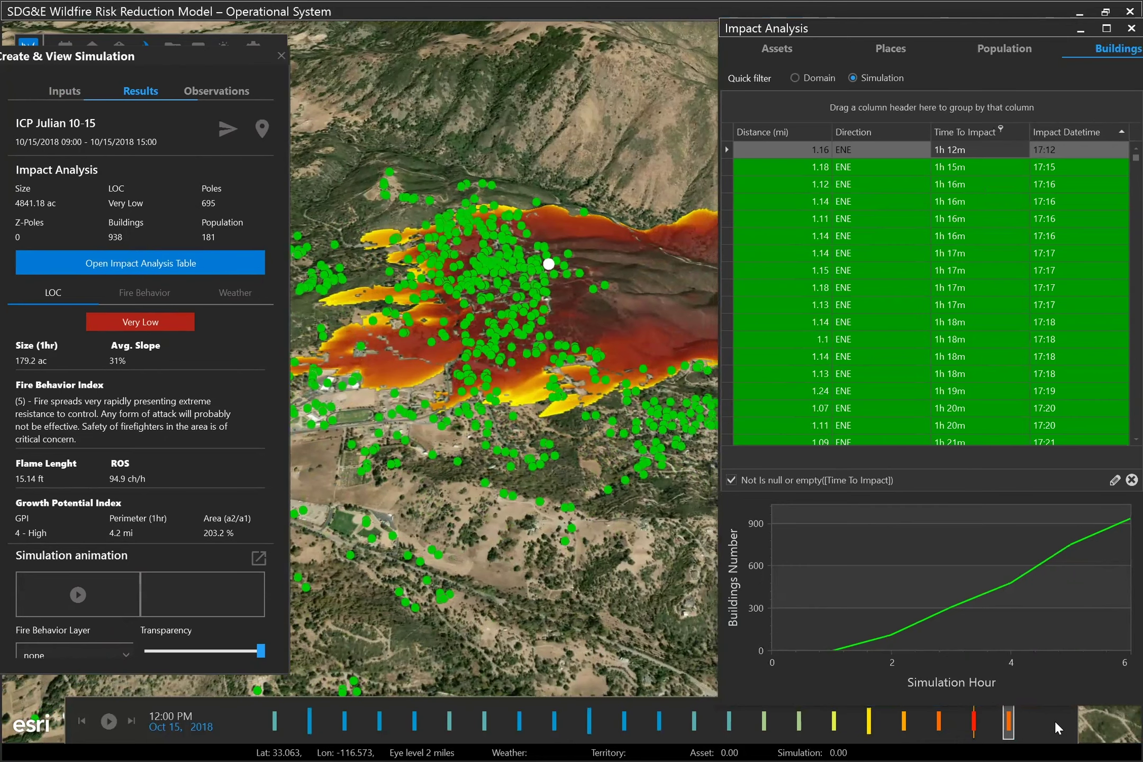
{"action": "left_click", "coordinate": [1035, 722]}
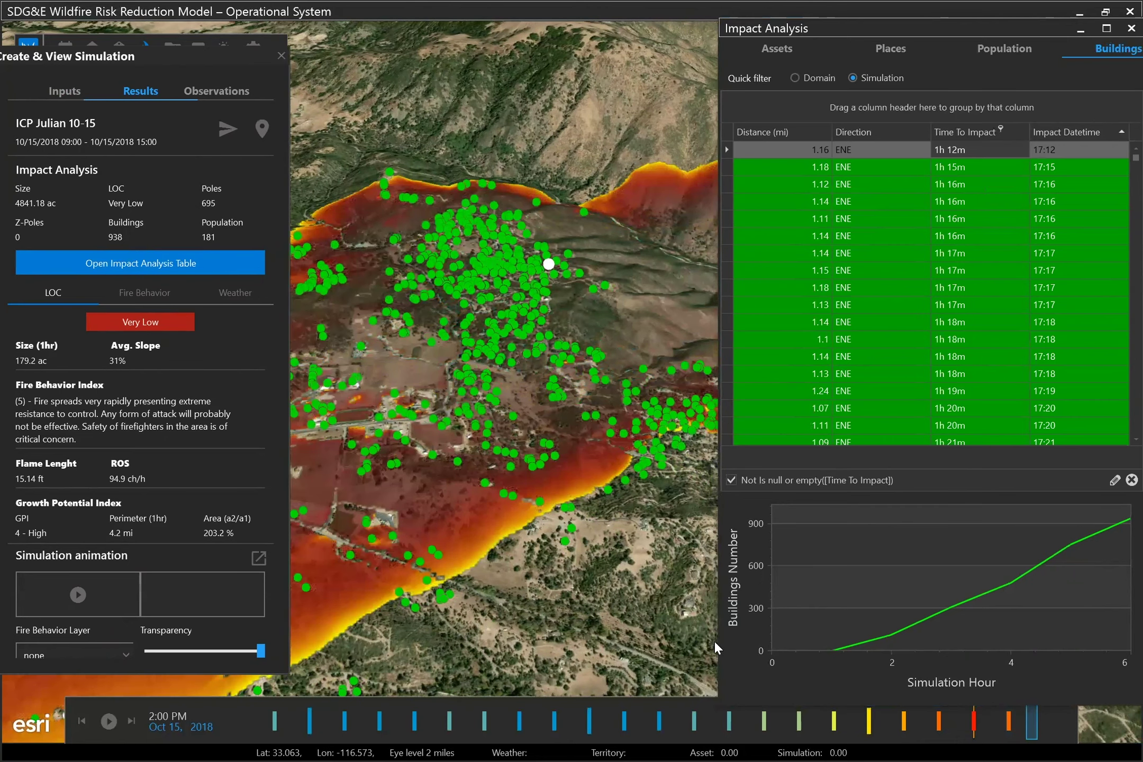
{"action": "scroll", "coordinate": [515, 566], "scroll_direction": "up", "scroll_amount": 3}
{"action": "scroll", "coordinate": [524, 546], "scroll_direction": "down", "scroll_amount": 5}
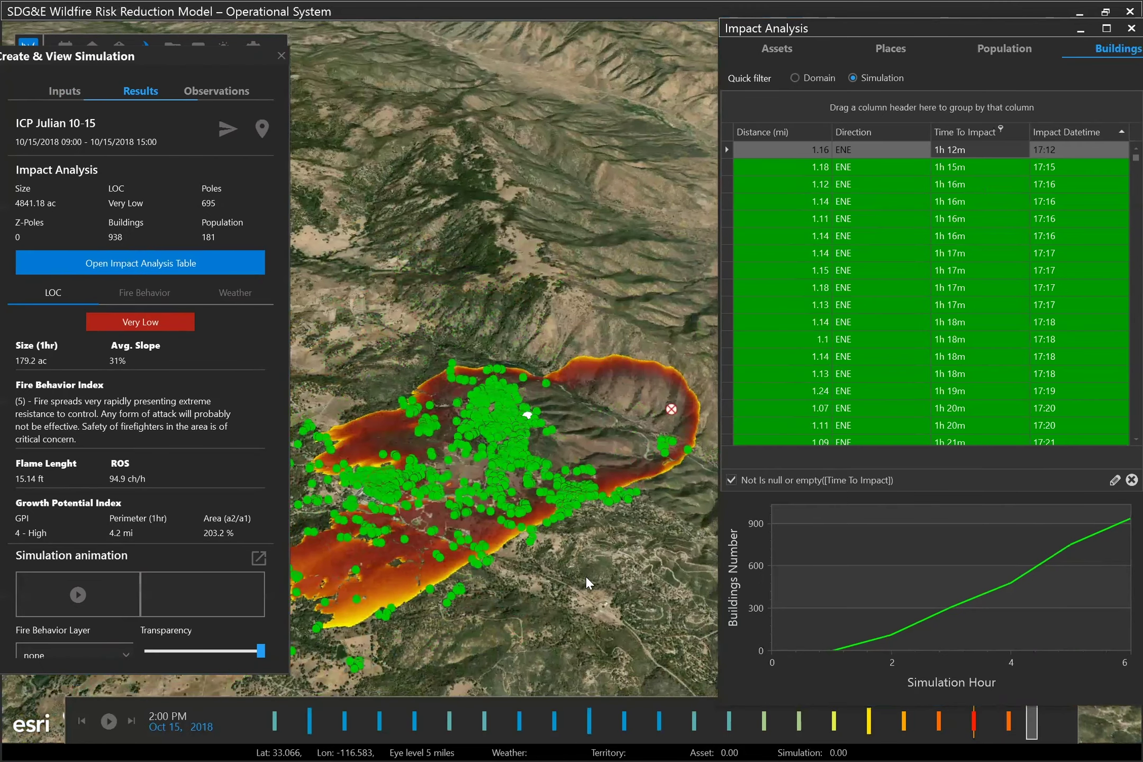
{"action": "scroll", "coordinate": [612, 568], "scroll_direction": "down", "scroll_amount": 3}
{"action": "left_click_drag", "start_coordinate": [570, 560], "coordinate": [585, 558]}
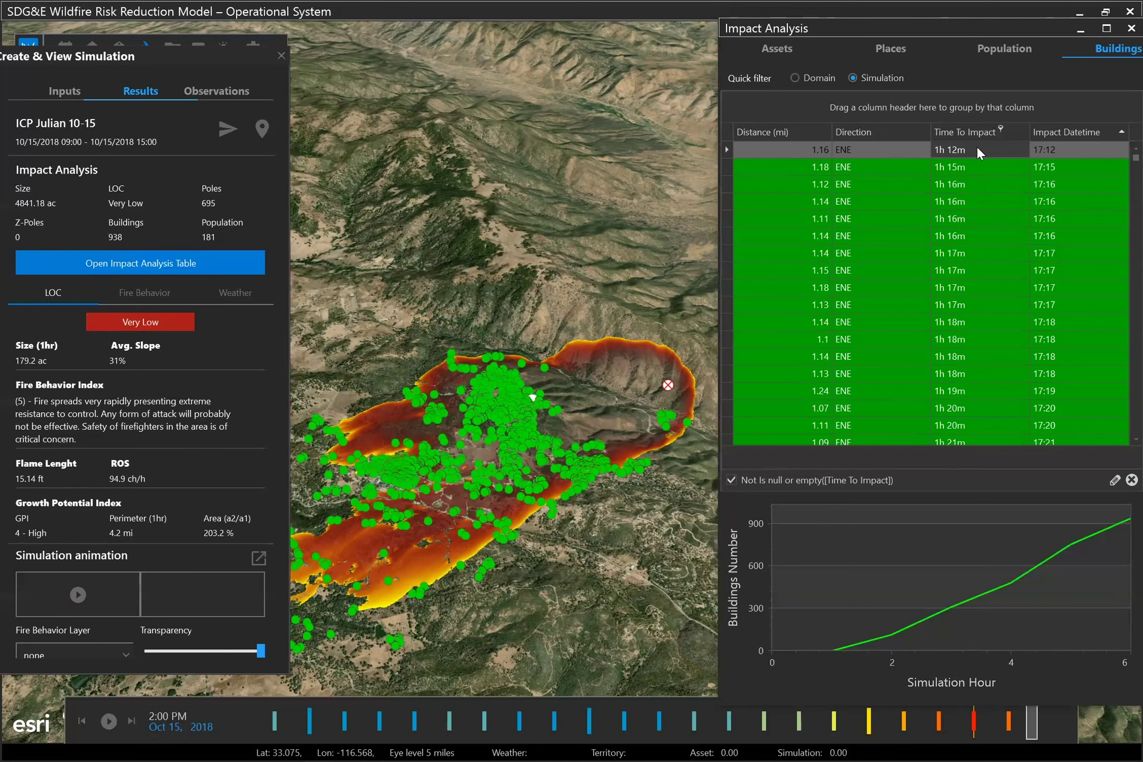
- Compare the two earliest affected buildings, then view the map details of the first one to be reached
{"action": "left_click", "coordinate": [969, 167]}
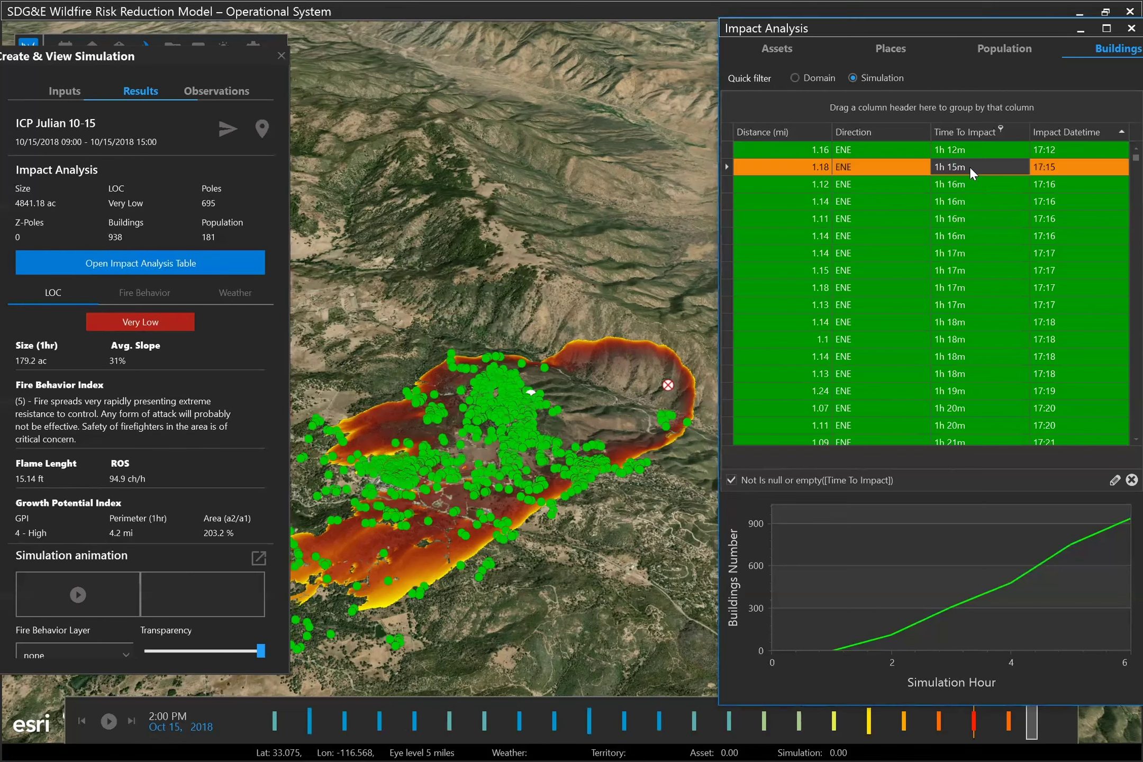
{"action": "left_click", "coordinate": [969, 149]}
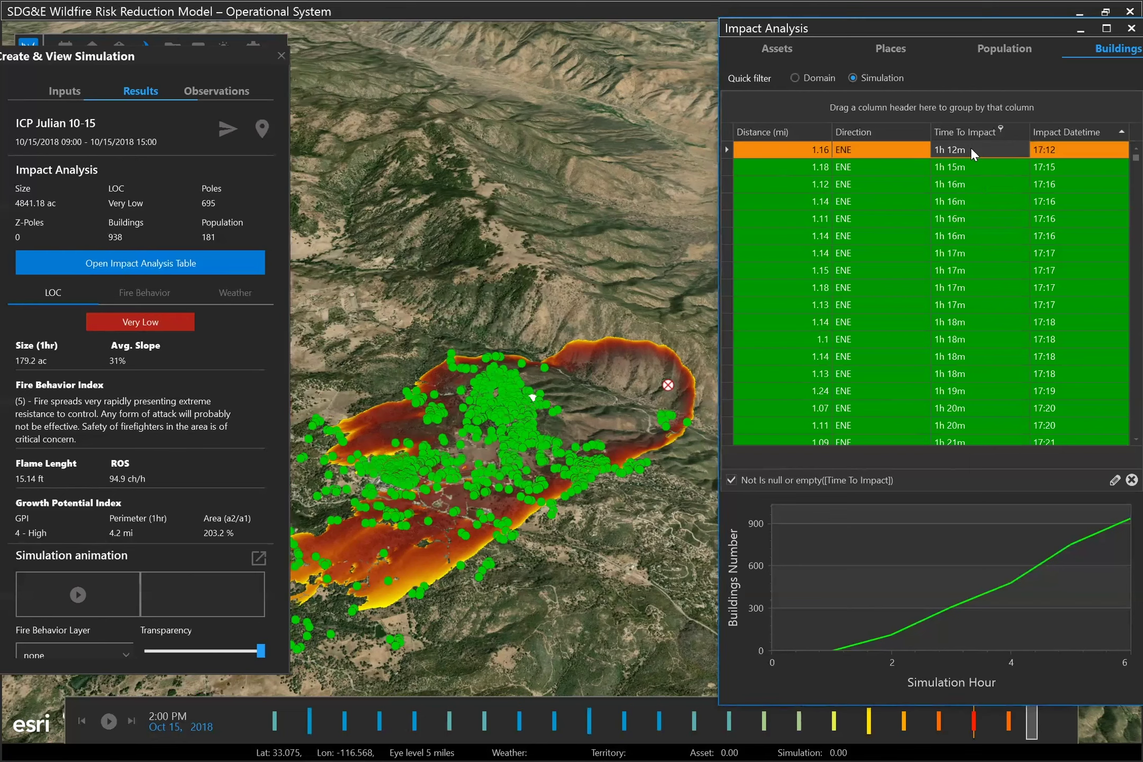
{"action": "double_click", "coordinate": [541, 415]}
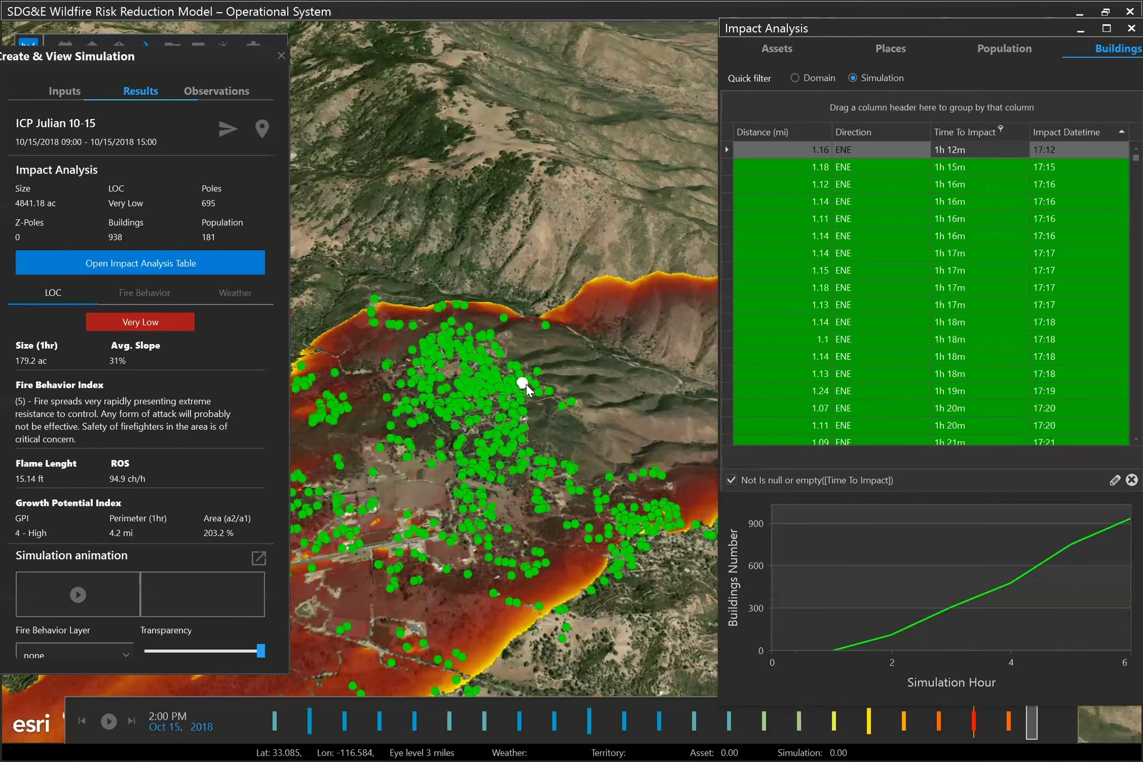
{"action": "mouse_move", "coordinate": [523, 383]}
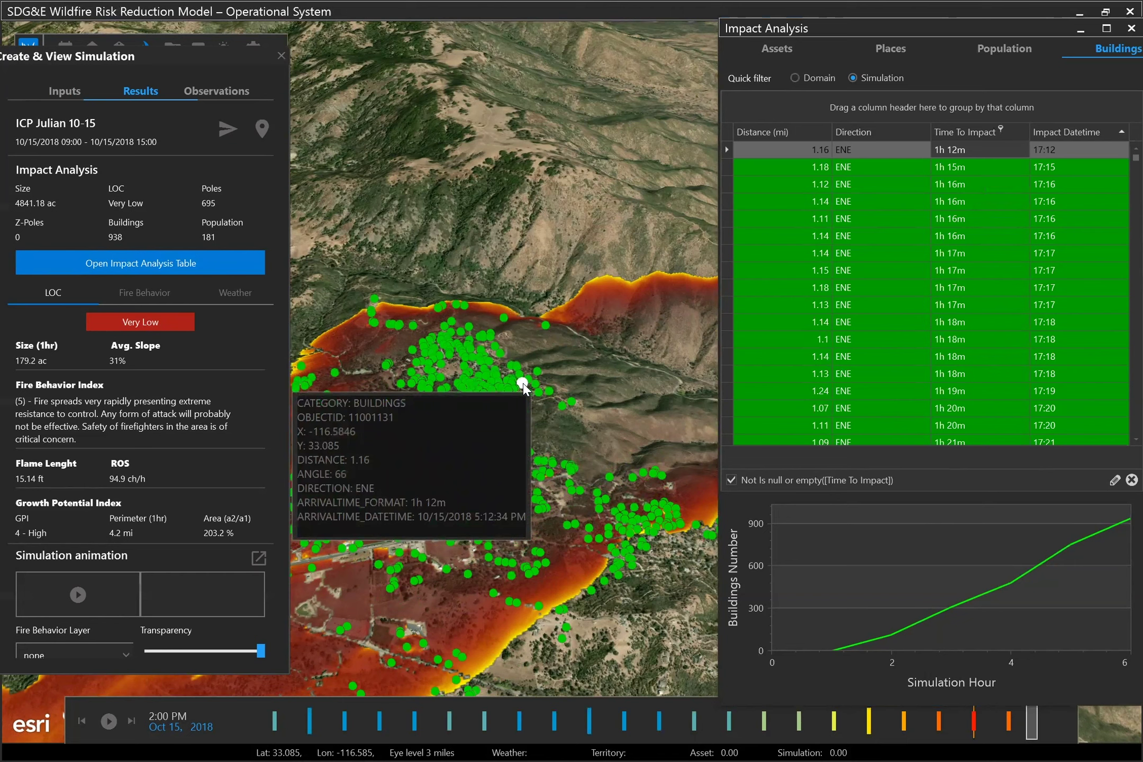
- Sort the affected buildings by descending impact datetime, and restore the ascending order
{"action": "left_click", "coordinate": [1086, 130]}
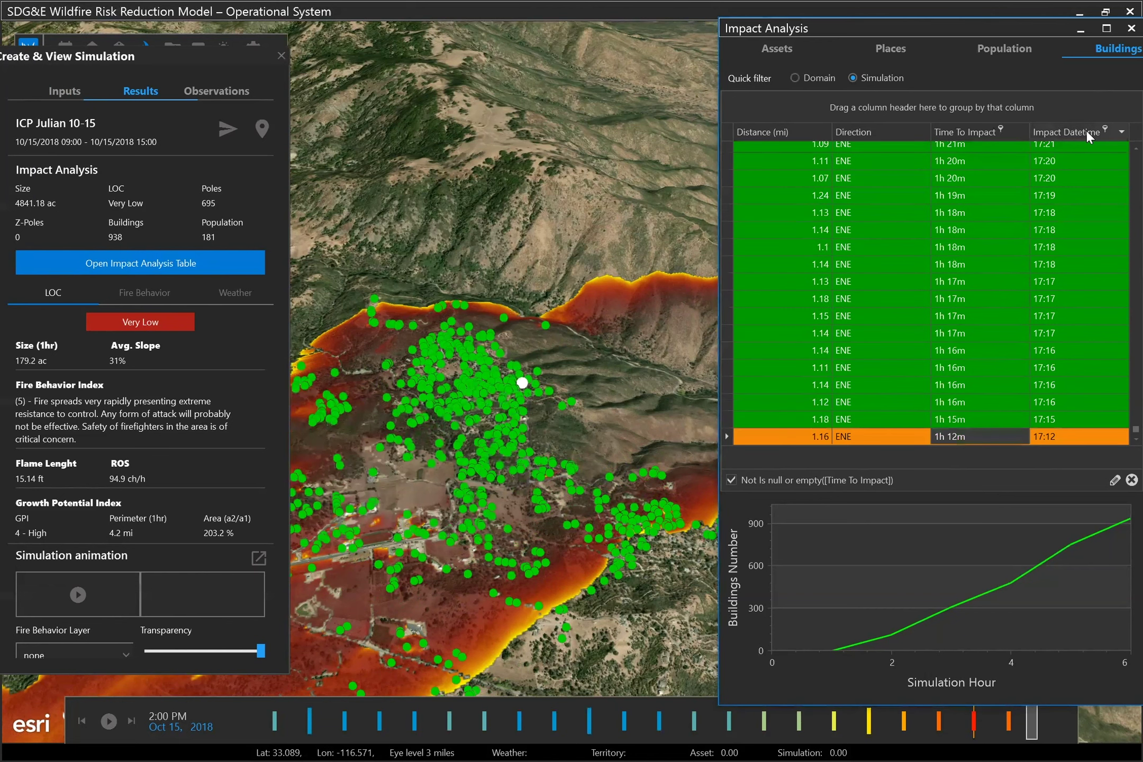
{"action": "left_click", "coordinate": [1118, 130]}
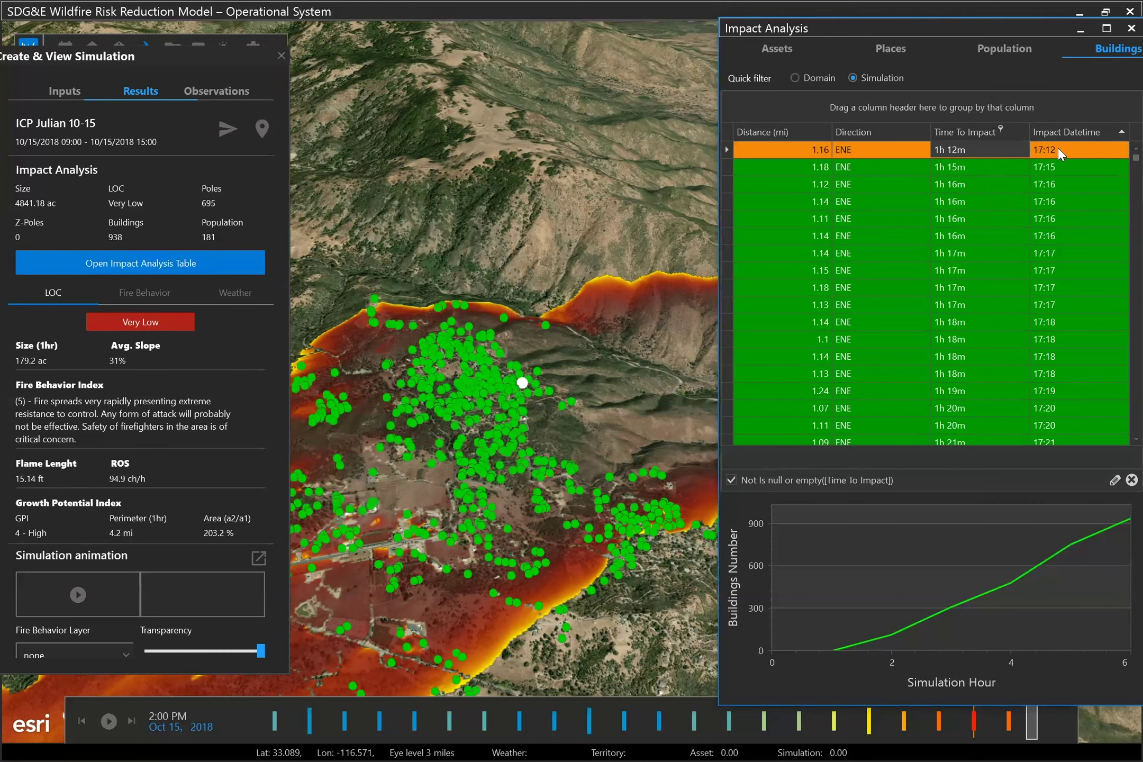
{"action": "left_click_drag", "start_coordinate": [588, 400], "coordinate": [610, 359]}
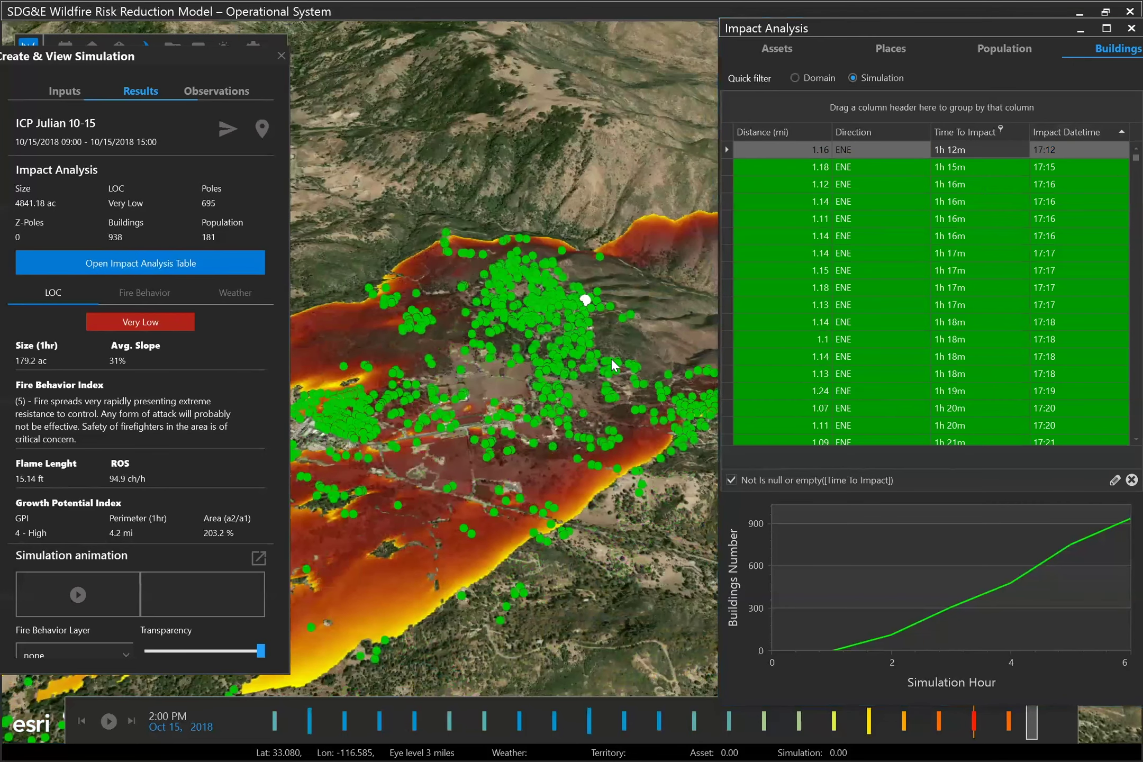
- Filter the buildings to the whole domain and compare them with the fire's extent at 9:00 AM and 2:00 PM
{"action": "left_click", "coordinate": [795, 76]}
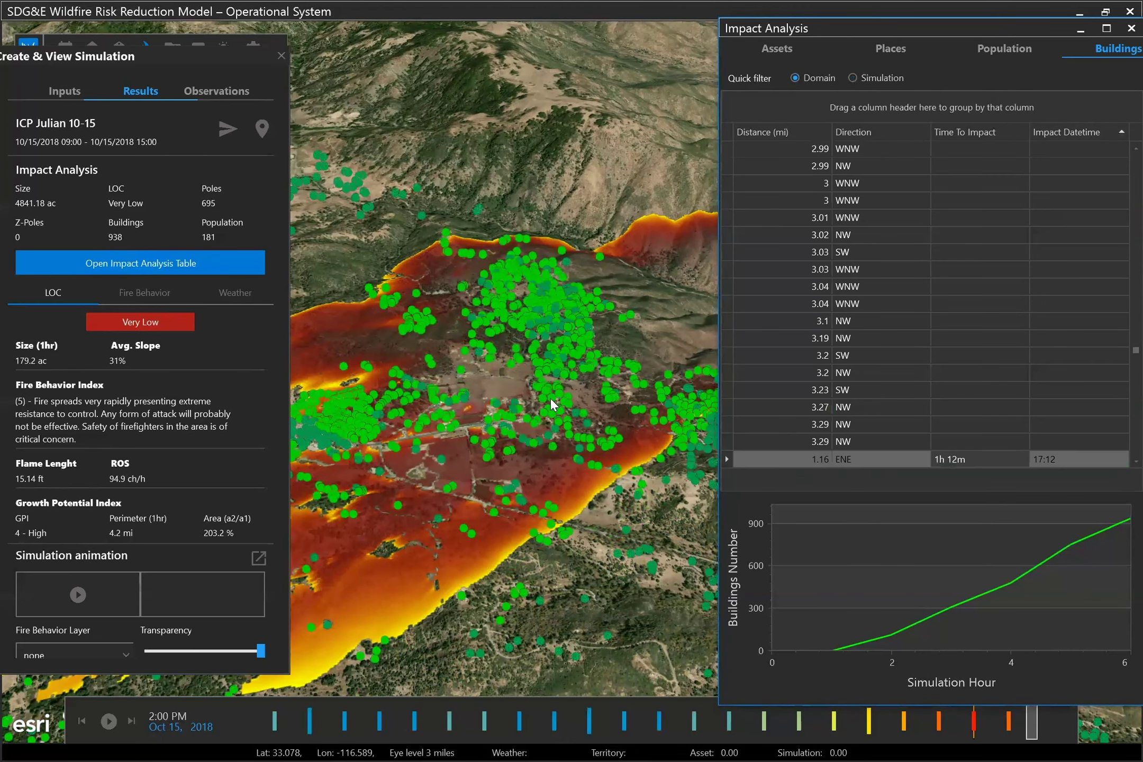
{"action": "scroll", "coordinate": [550, 397], "scroll_direction": "down", "scroll_amount": 3}
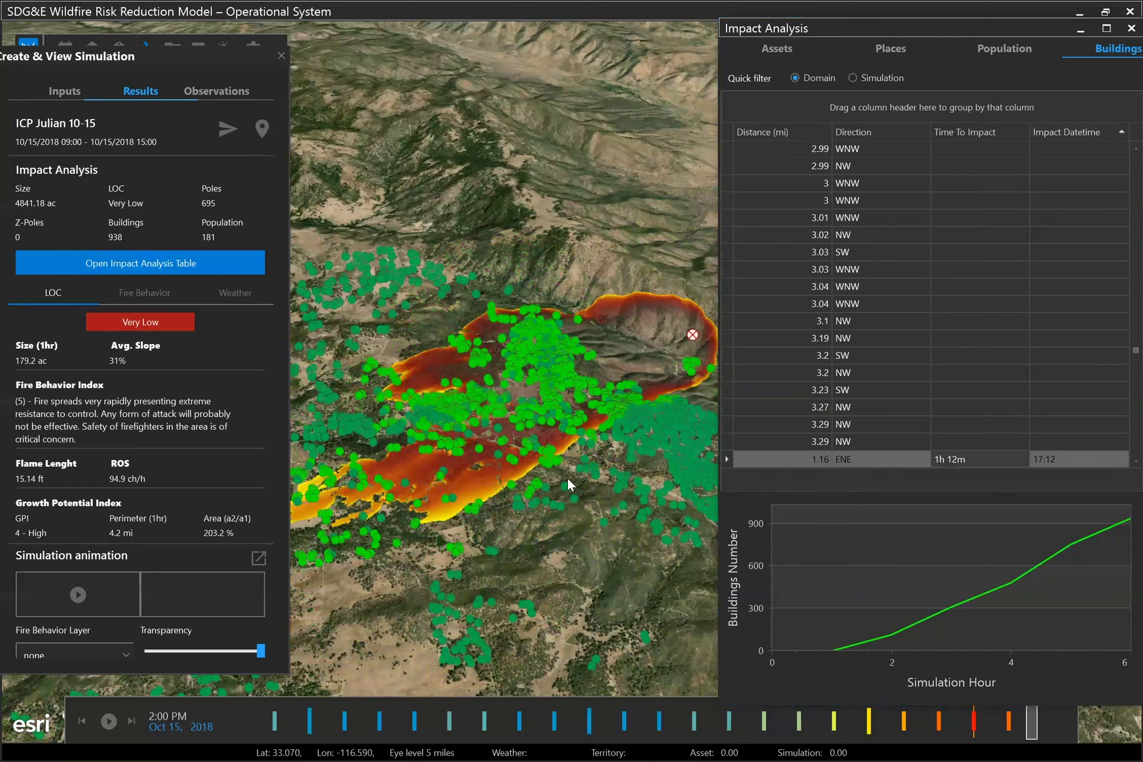
{"action": "scroll", "coordinate": [593, 433], "scroll_direction": "down", "scroll_amount": 2}
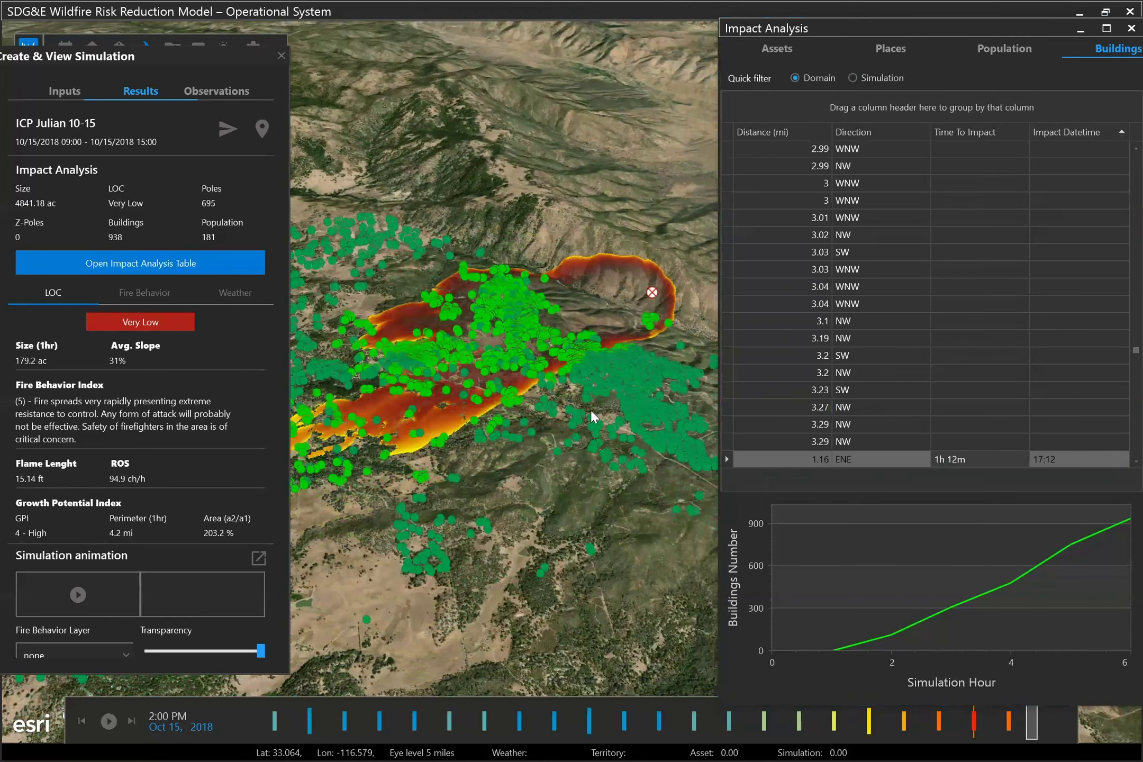
{"action": "mouse_move", "coordinate": [541, 470]}
{"action": "left_mouse_down"}
{"action": "mouse_move", "coordinate": [587, 535]}
{"action": "mouse_move", "coordinate": [561, 563]}
{"action": "left_mouse_up"}
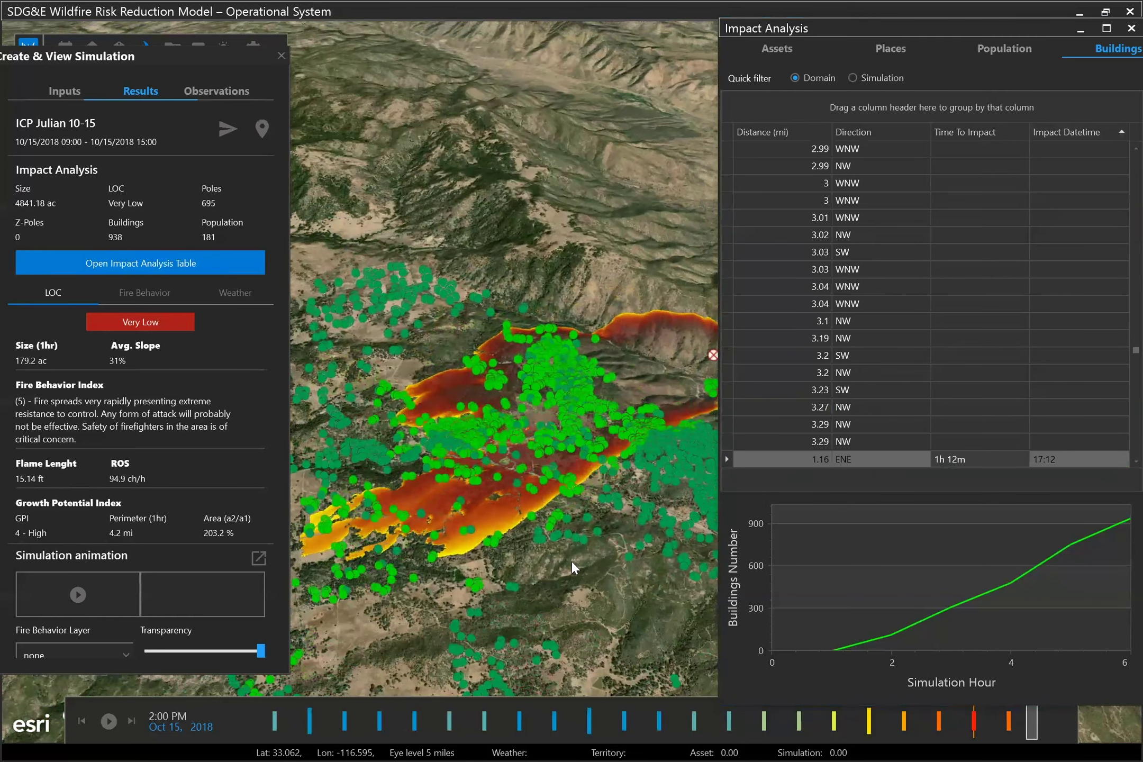
{"action": "left_click", "coordinate": [974, 721]}
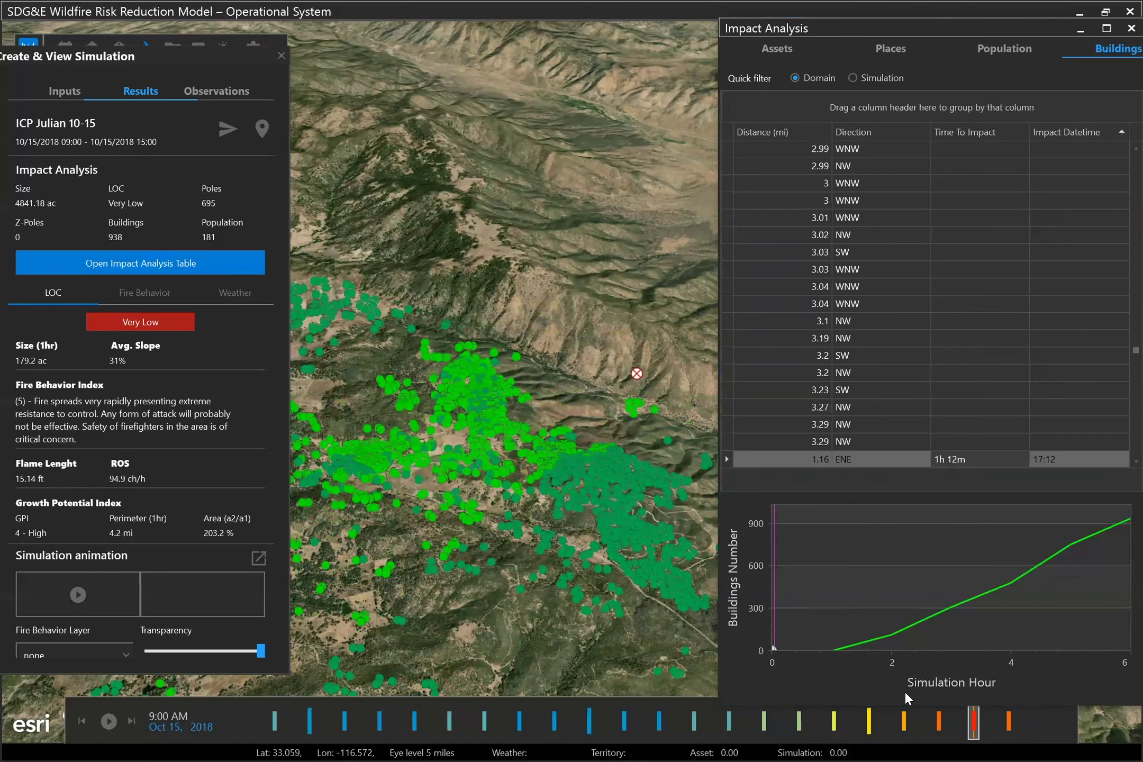
{"action": "left_click", "coordinate": [974, 724]}
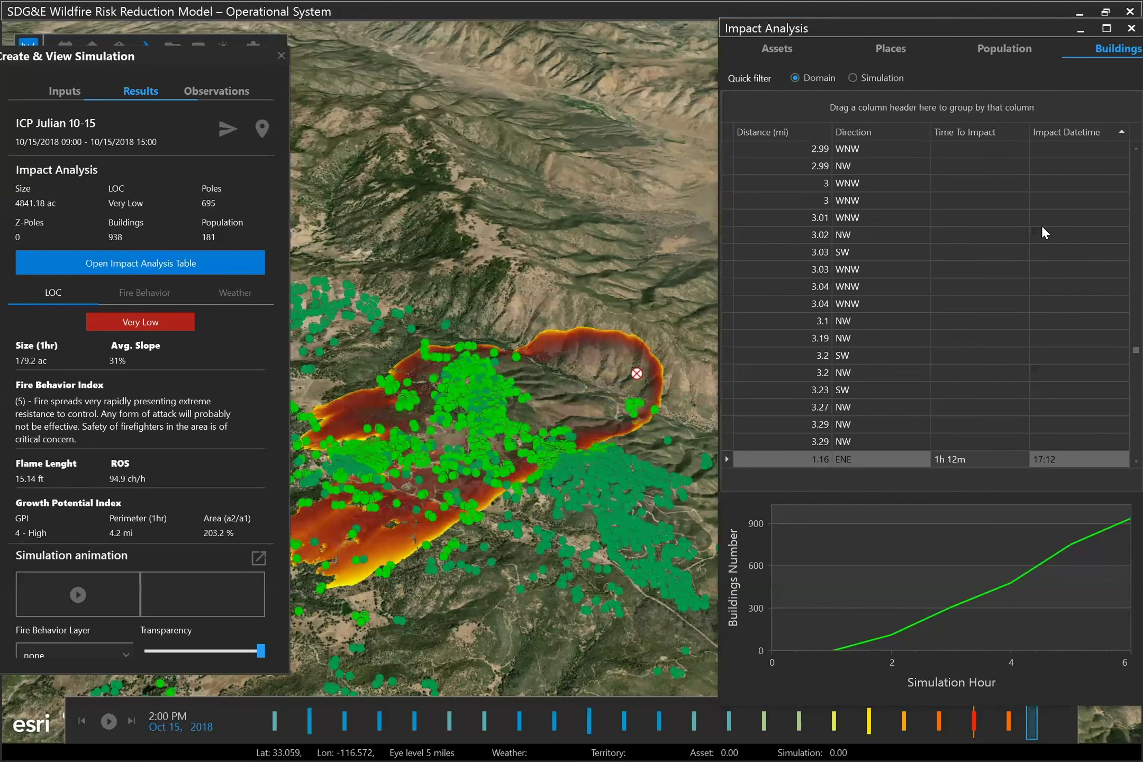
- Review the fire's impact on population, places and assets, and close the impact analysis window from the buildings view
{"action": "left_click", "coordinate": [1005, 51]}
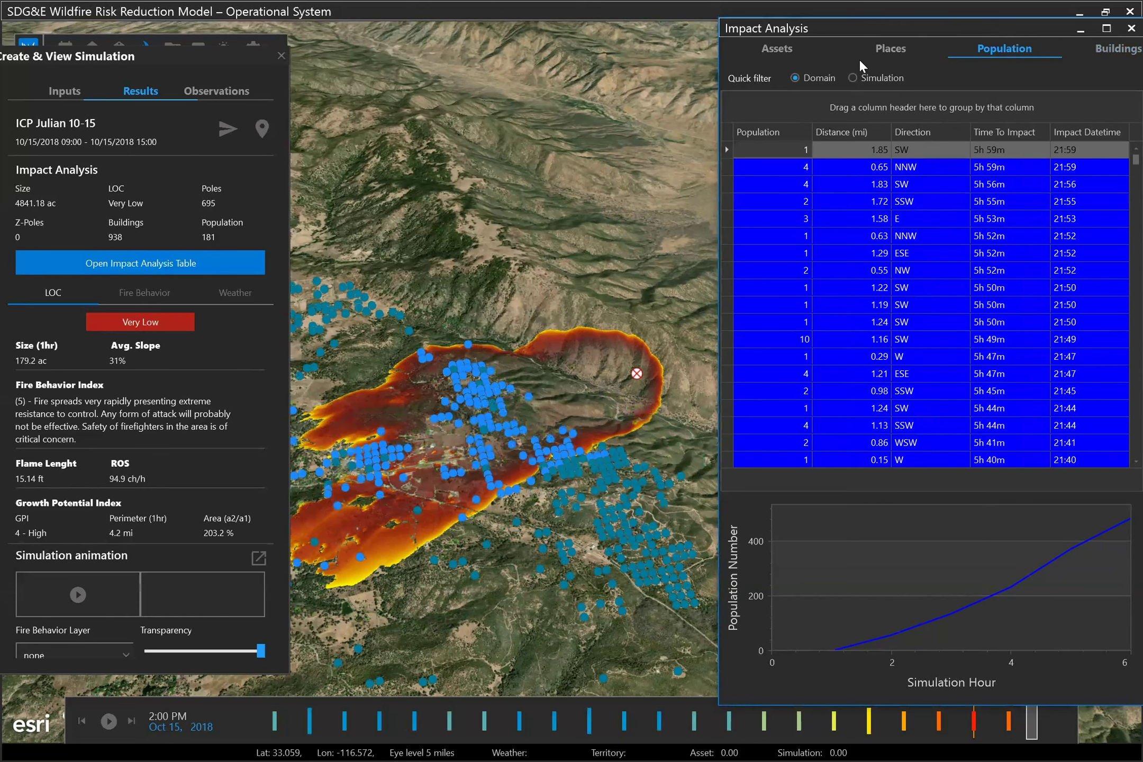
{"action": "left_click", "coordinate": [882, 50]}
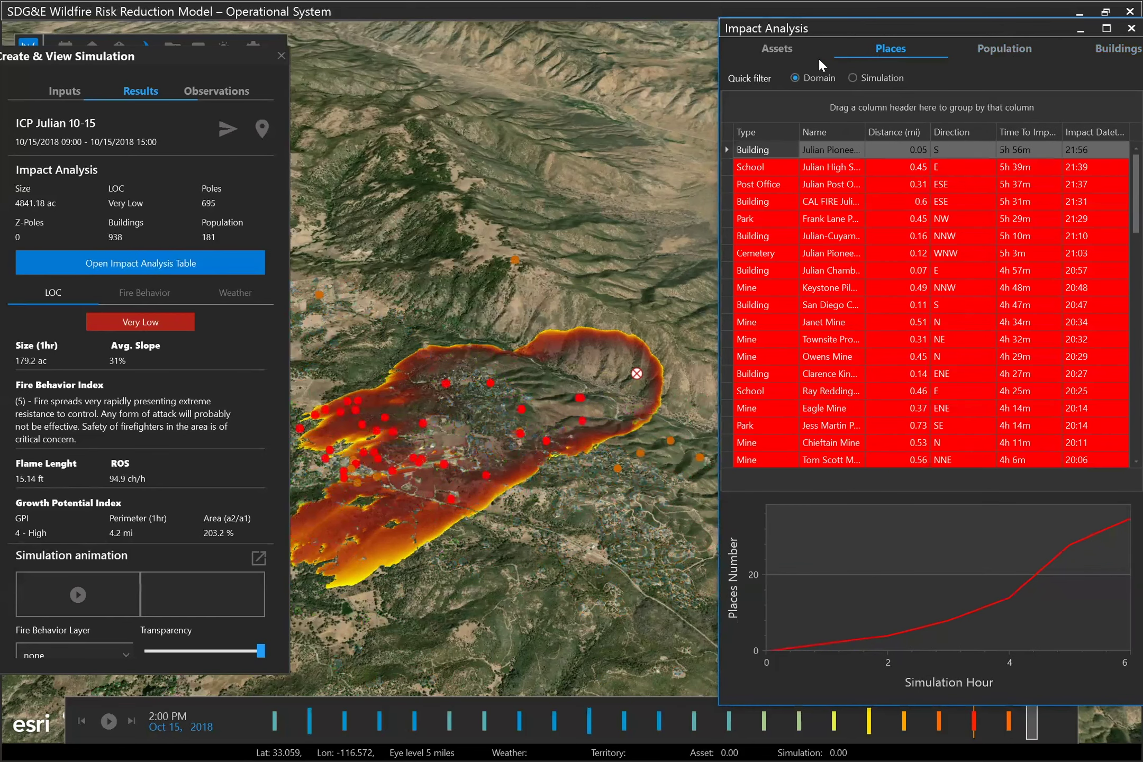
{"action": "left_click", "coordinate": [781, 49]}
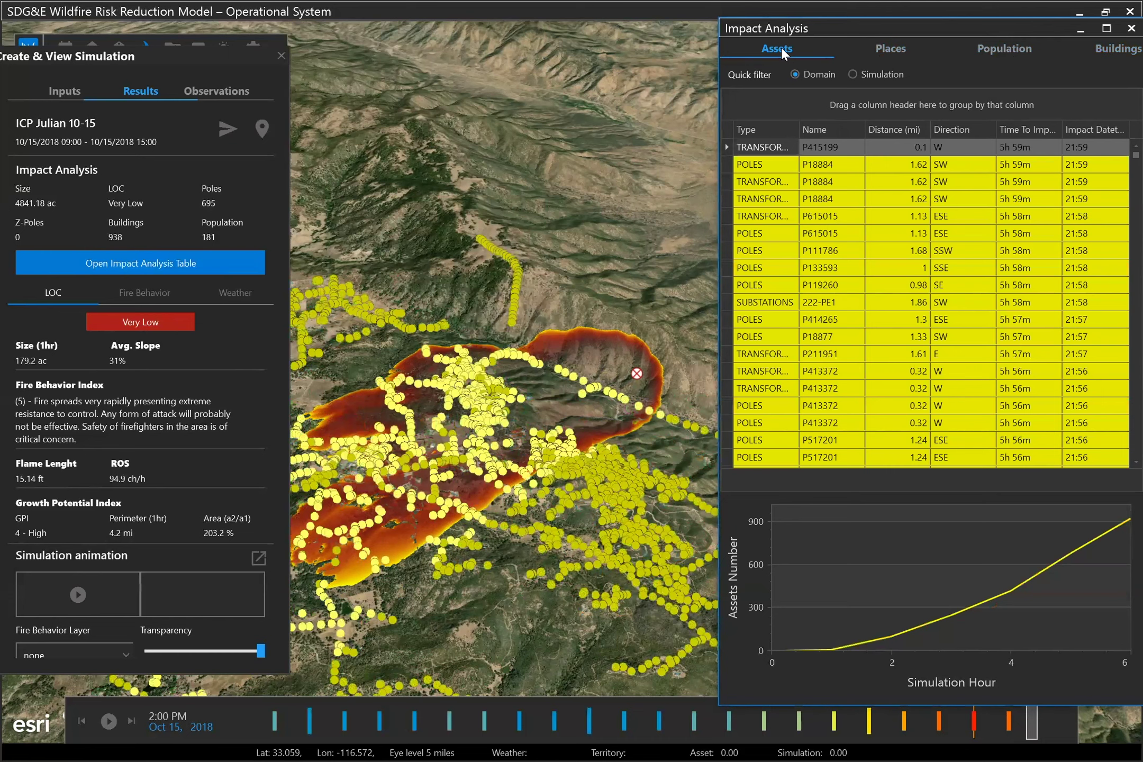
{"action": "left_click", "coordinate": [1108, 49]}
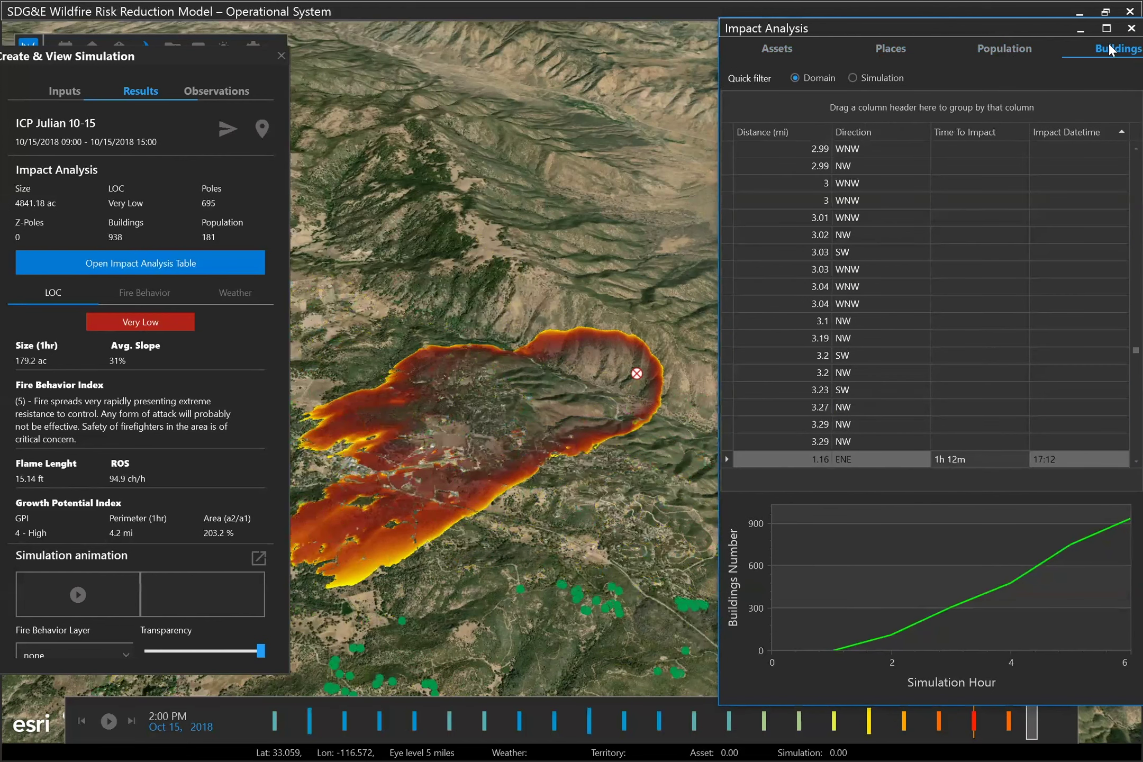
{"action": "left_click", "coordinate": [1121, 30]}
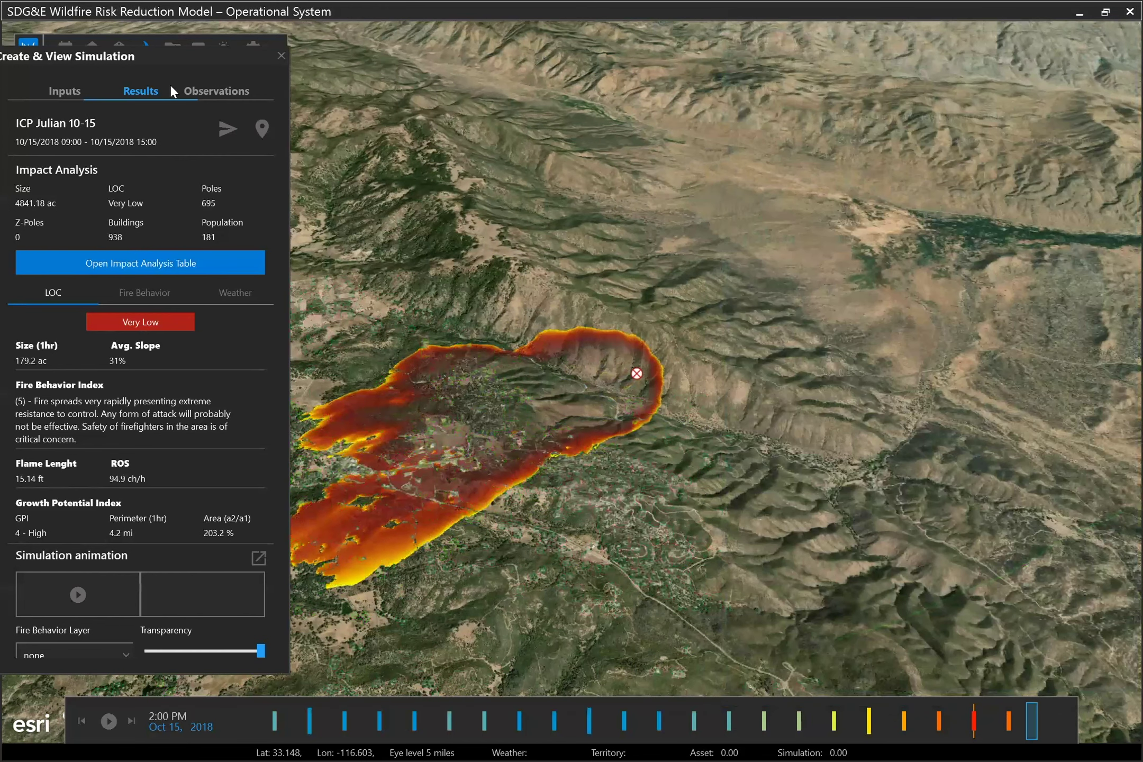
- Move the simulation results panel clear of the main tools, open the existing simulations list and bring its window fully into view
{"action": "left_click_drag", "start_coordinate": [136, 56], "coordinate": [967, 52]}
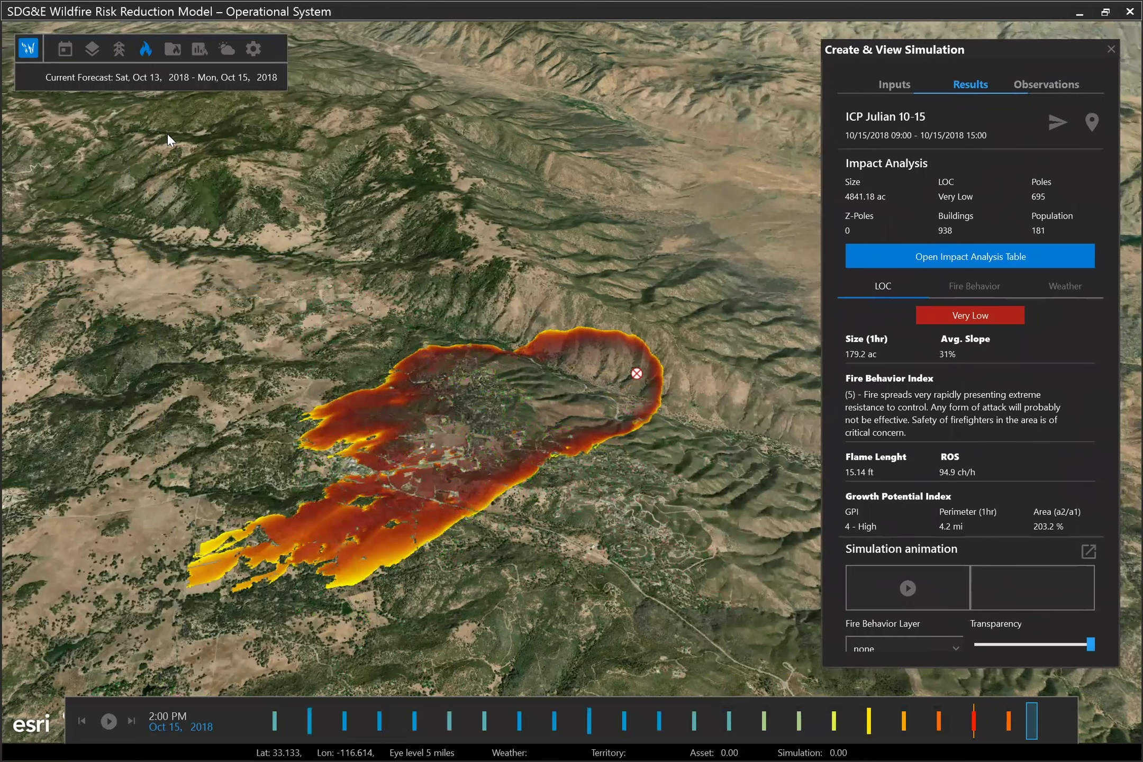
{"action": "left_click", "coordinate": [172, 49]}
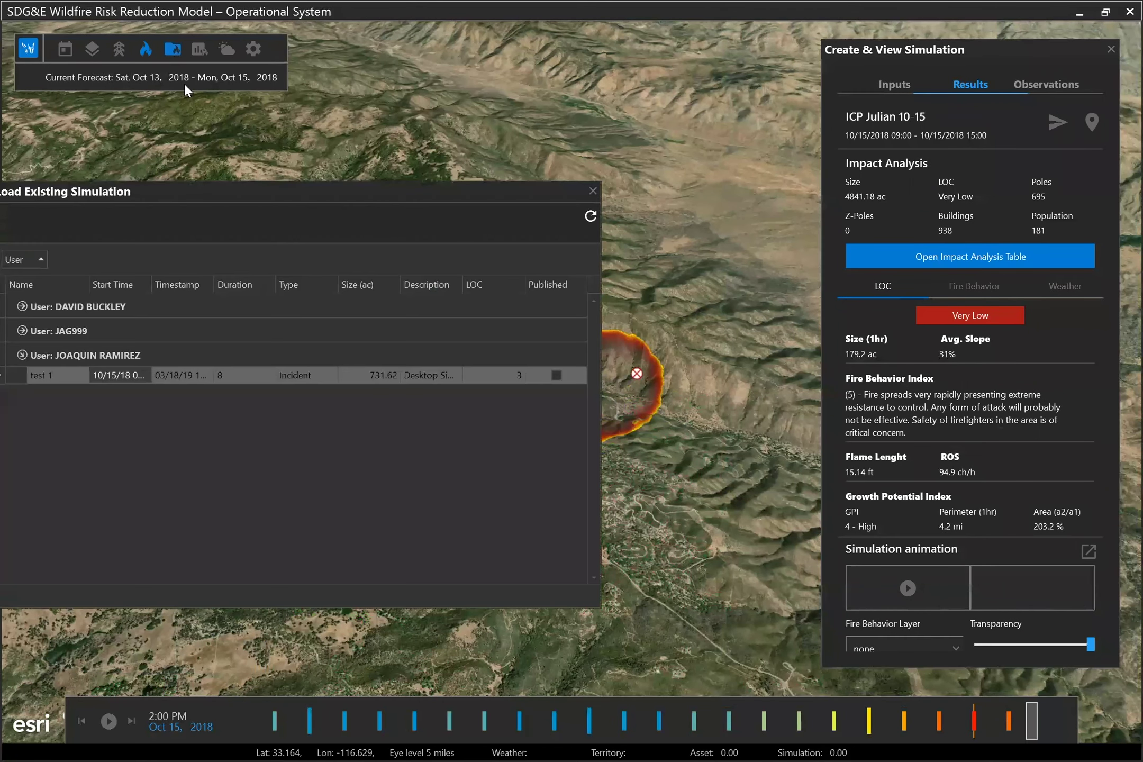
{"action": "left_click_drag", "start_coordinate": [184, 193], "coordinate": [207, 108]}
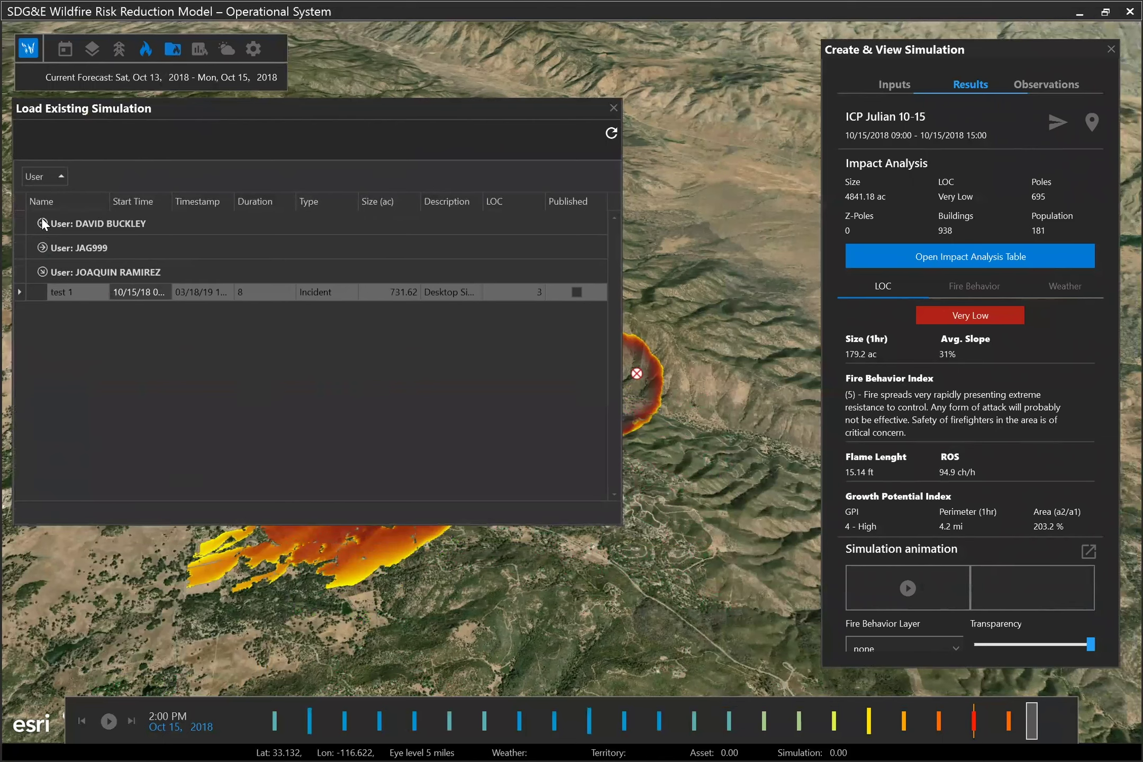
- Expand the first user's saved simulations with full names readable, preview several fire footprints, and close the list
{"action": "left_click", "coordinate": [42, 224]}
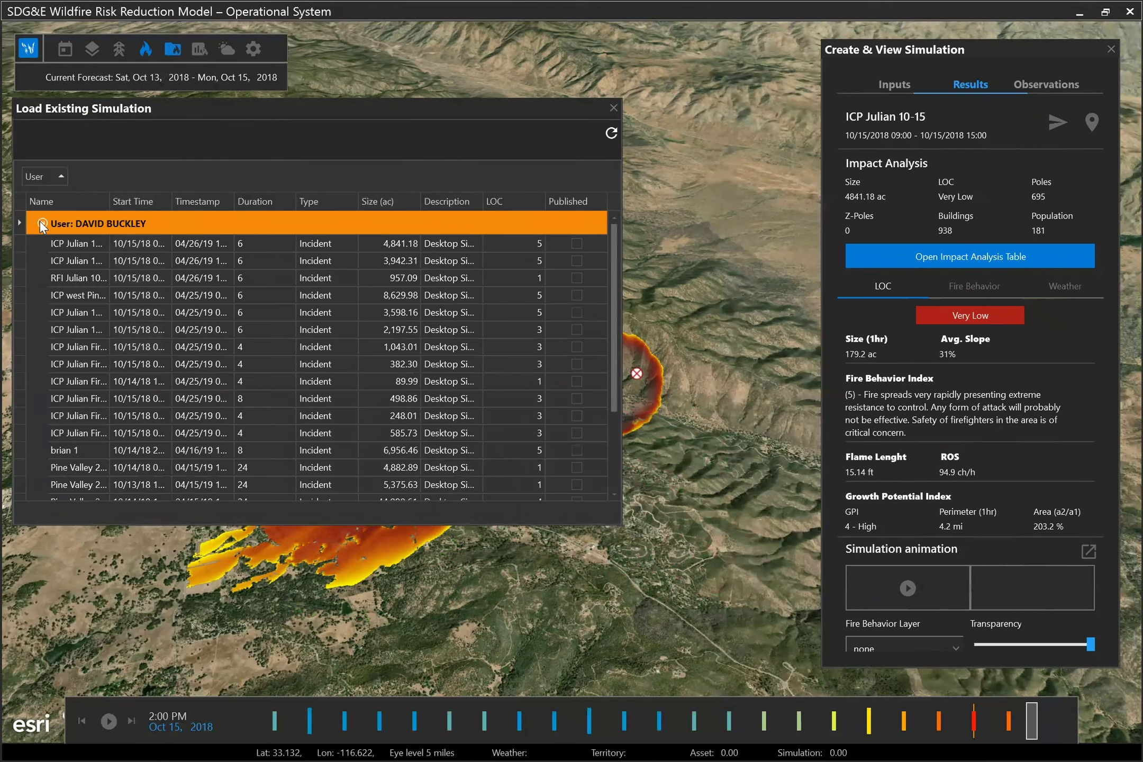
{"action": "left_click_drag", "start_coordinate": [109, 198], "coordinate": [226, 199]}
{"action": "mouse_move", "coordinate": [190, 241]}
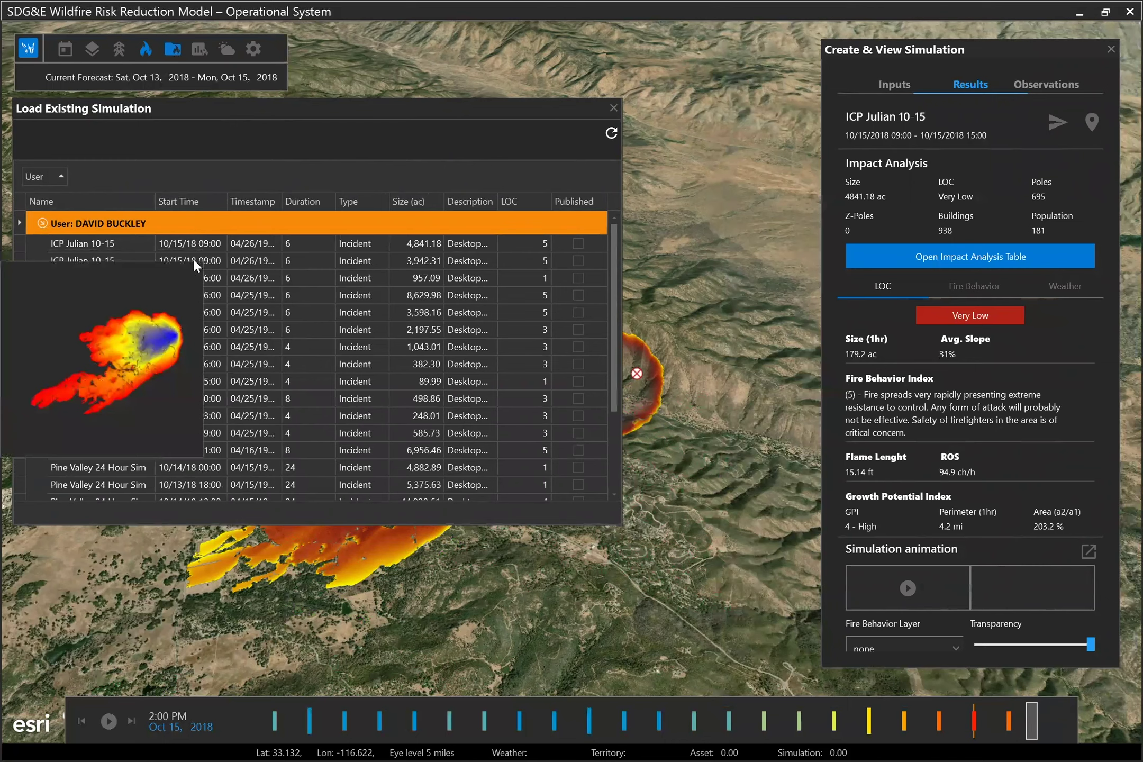
{"action": "mouse_move", "coordinate": [196, 295]}
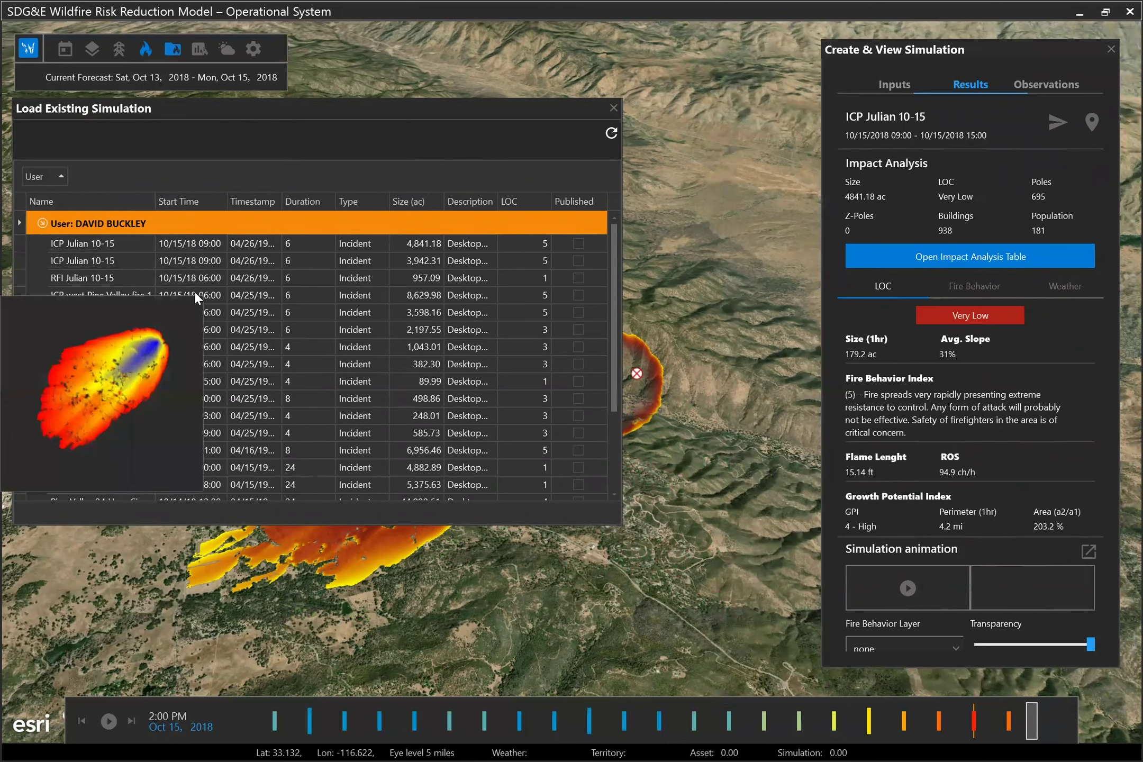
{"action": "mouse_move", "coordinate": [193, 324]}
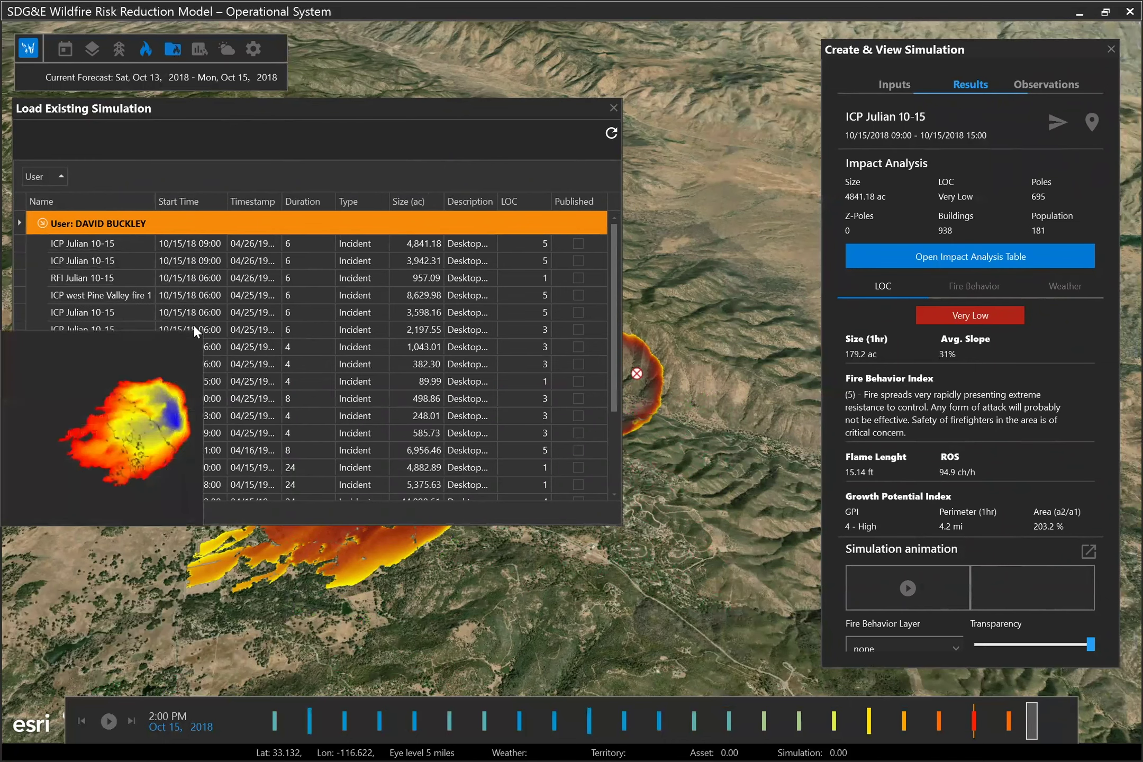
{"action": "mouse_move", "coordinate": [202, 364]}
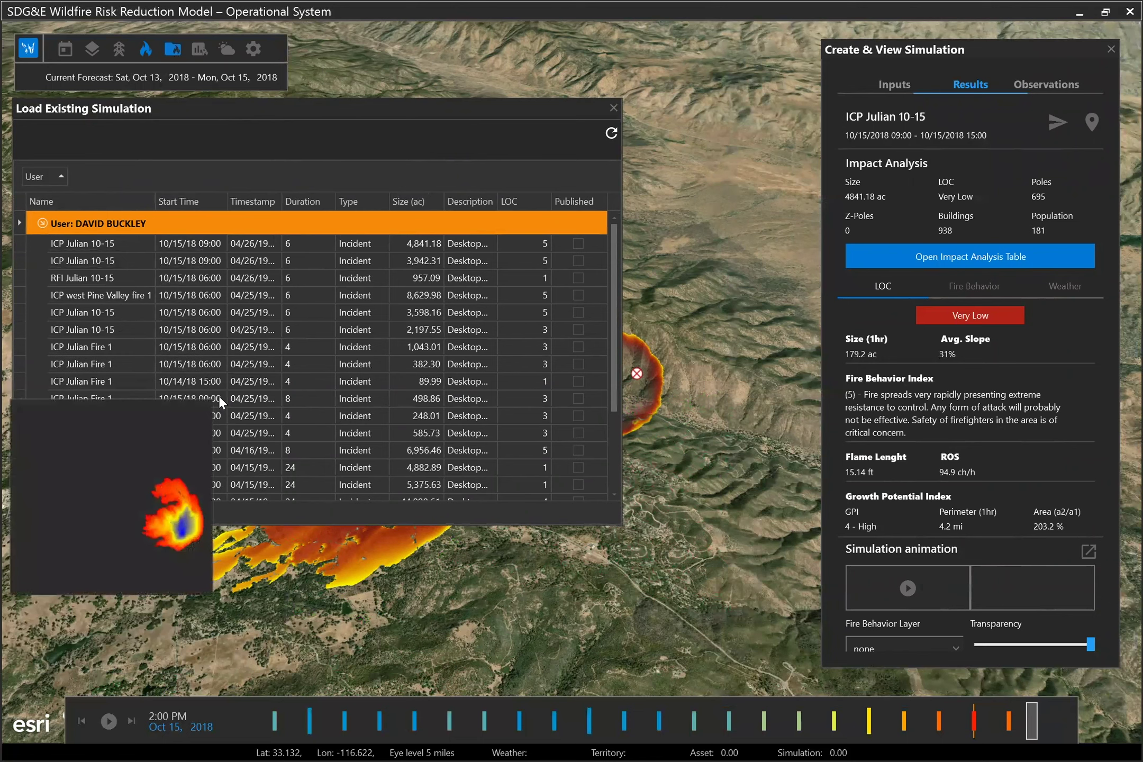
{"action": "mouse_move", "coordinate": [218, 410]}
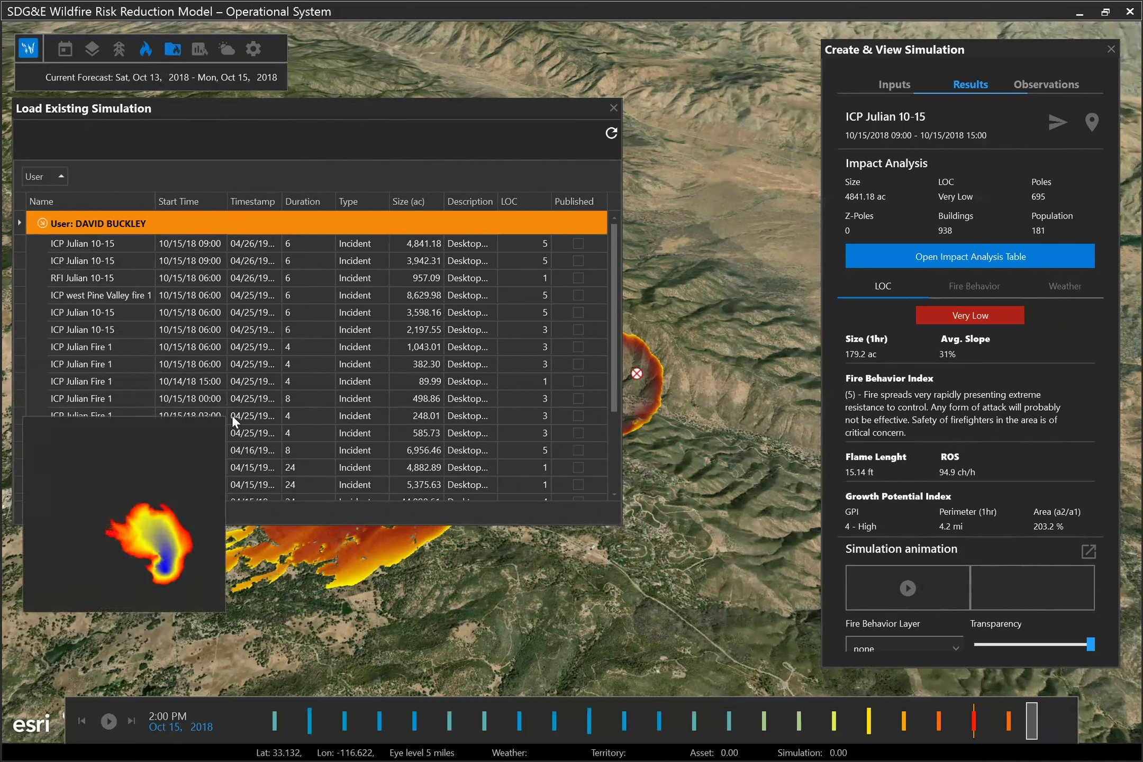
{"action": "left_click", "coordinate": [613, 109]}
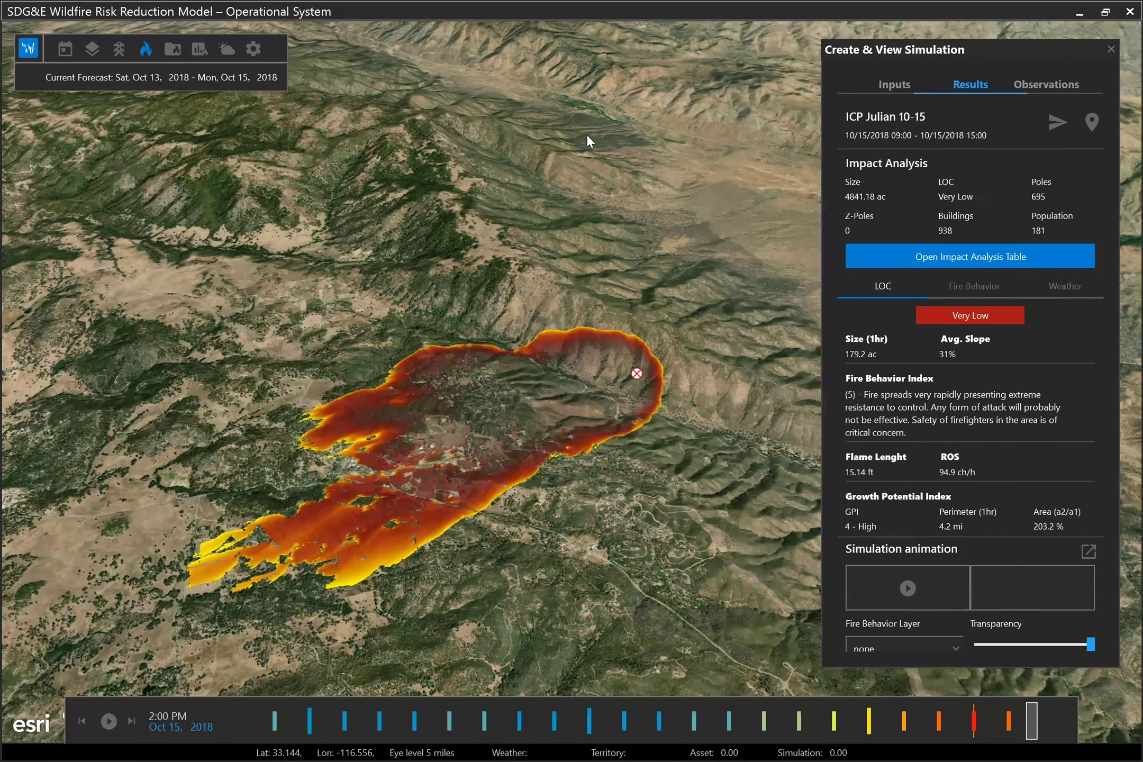